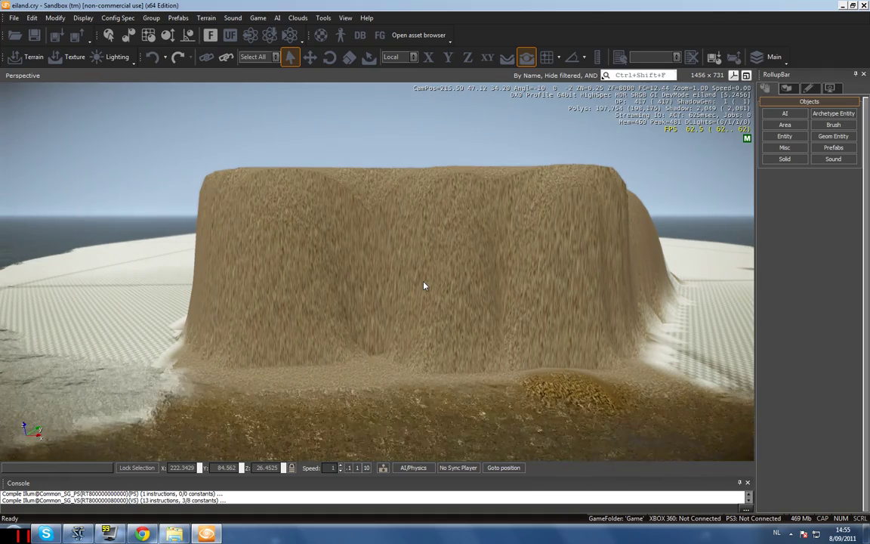
Place a VoxelObject on the ground at the foot of the steep sandy cliff
key("w")
mouse_move(412, 306)
right_mouse_down()
mouse_move(436, 312)
mouse_move(413, 306)
right_mouse_up()
key("s")
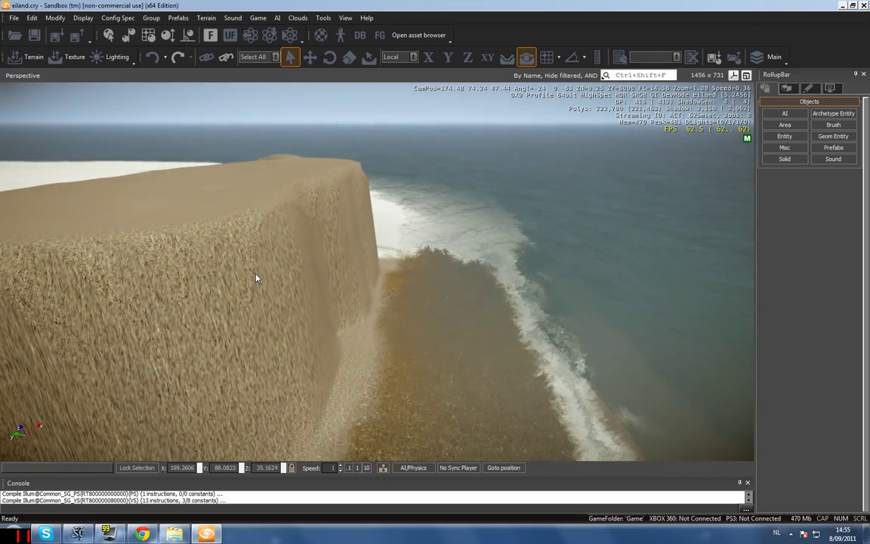
right_click_drag(385, 315, 387, 314)
key("d")
key("w")
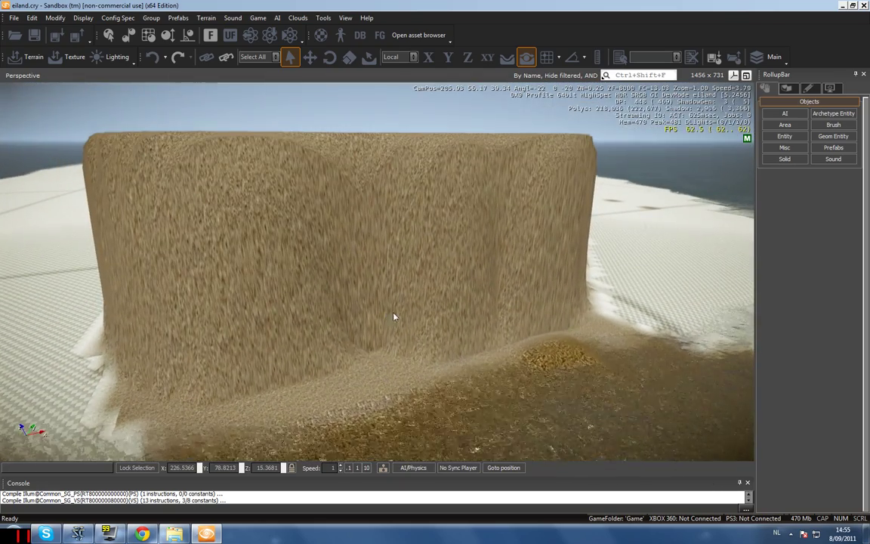
left_click(789, 89)
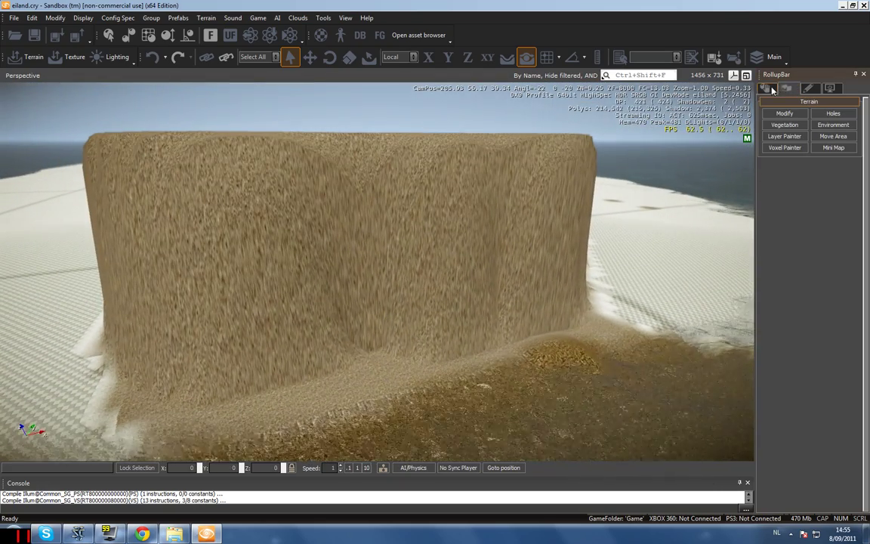
left_click(768, 89)
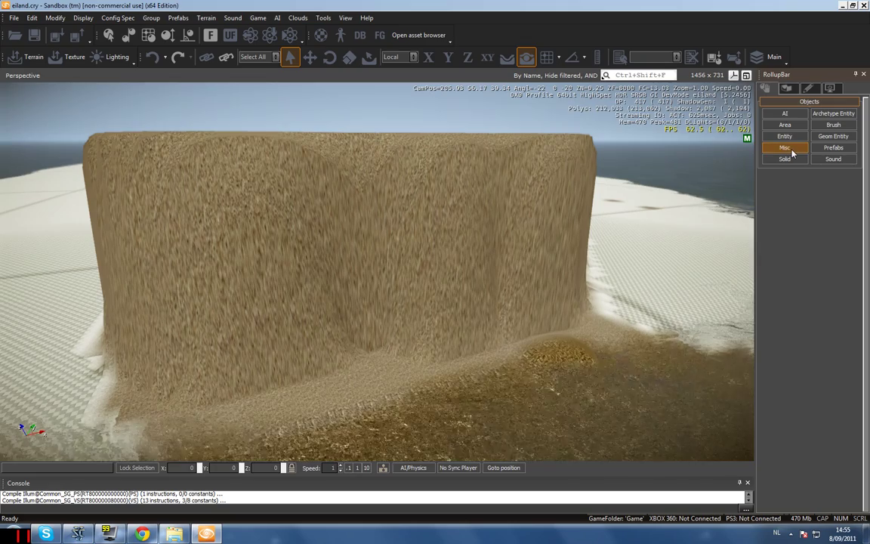
left_click(784, 147)
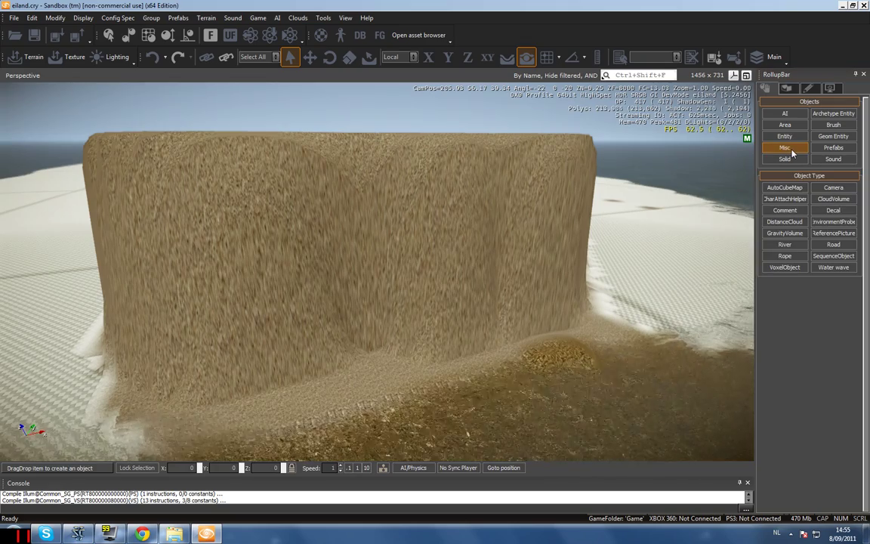
left_click(798, 268)
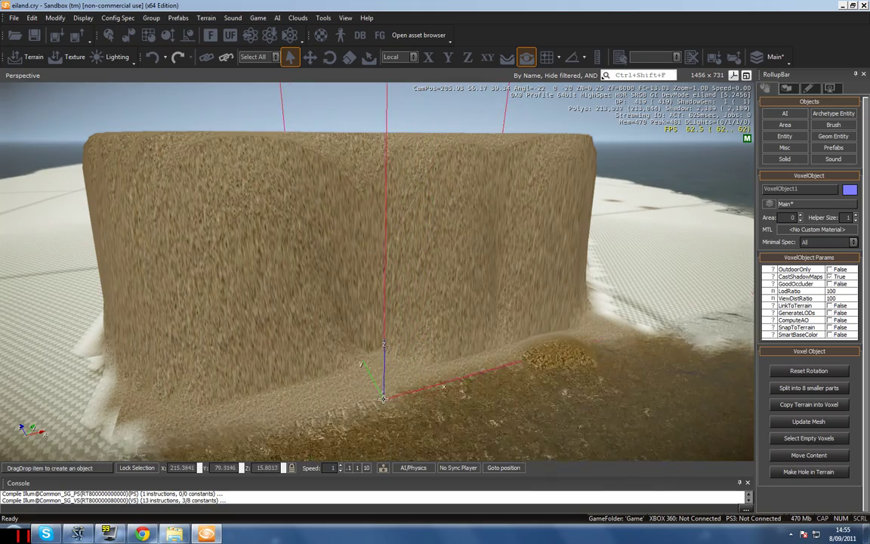
left_click(380, 396)
Split the placed voxel object into 8 smaller parts
key("w")
mouse_move(432, 395)
right_mouse_down()
mouse_move(446, 404)
mouse_move(428, 394)
mouse_move(435, 391)
right_mouse_up()
key("w")
key("s")
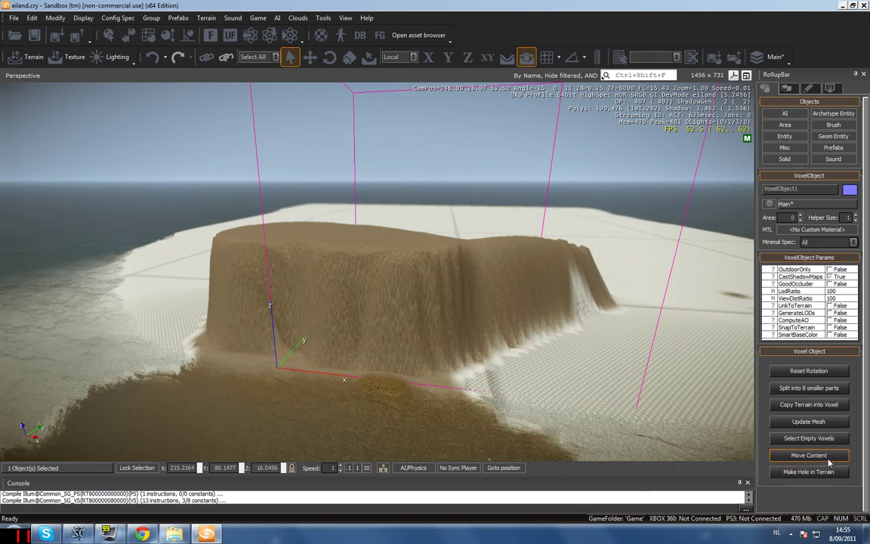
left_click(781, 388)
Delete the four voxel parts on the positive X side, farther from the origin of the original object
right_click_drag(530, 330, 530, 326)
key("w")
key("s")
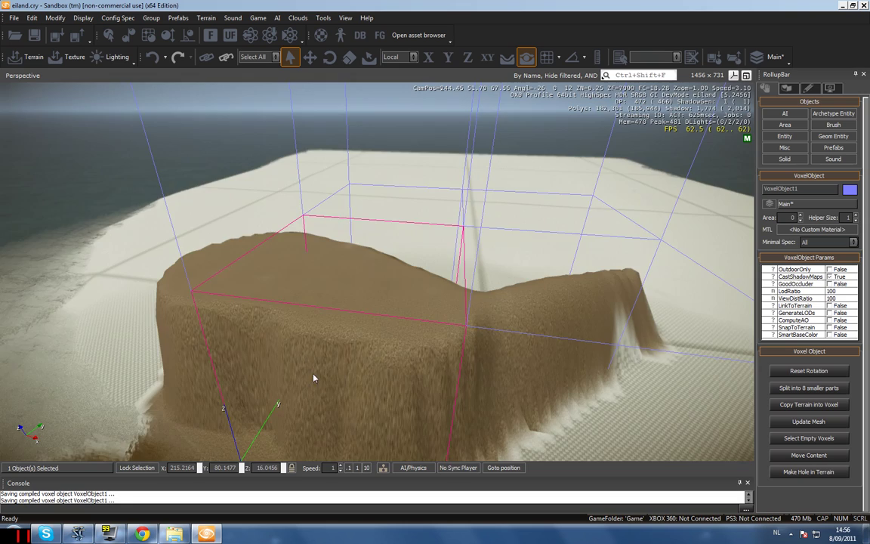
key("s")
left_click_drag(550, 194, 419, 352)
key("Delete")
key("Return")
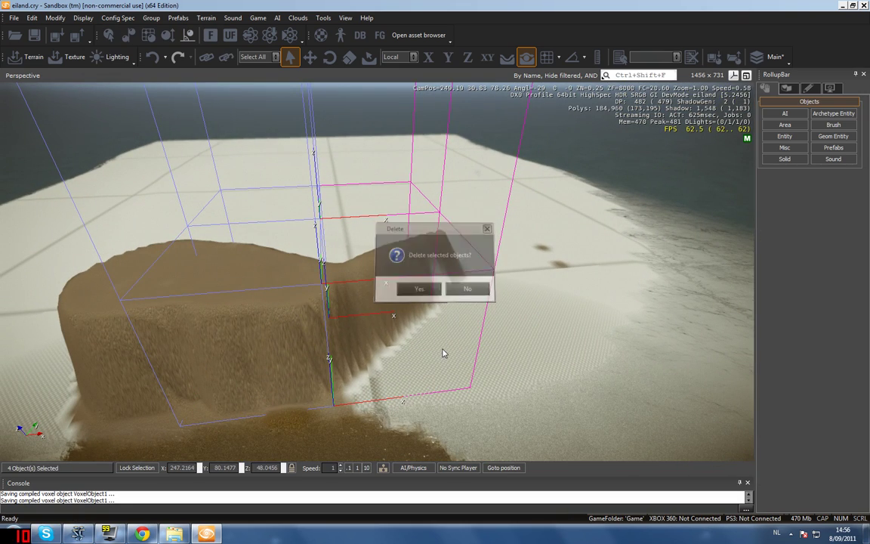
Delete the two rear voxel parts and the upper front part over the cliff
right_click_drag(489, 334, 489, 330)
key("w")
key("d")
left_click_drag(428, 310, 412, 350)
key("Delete")
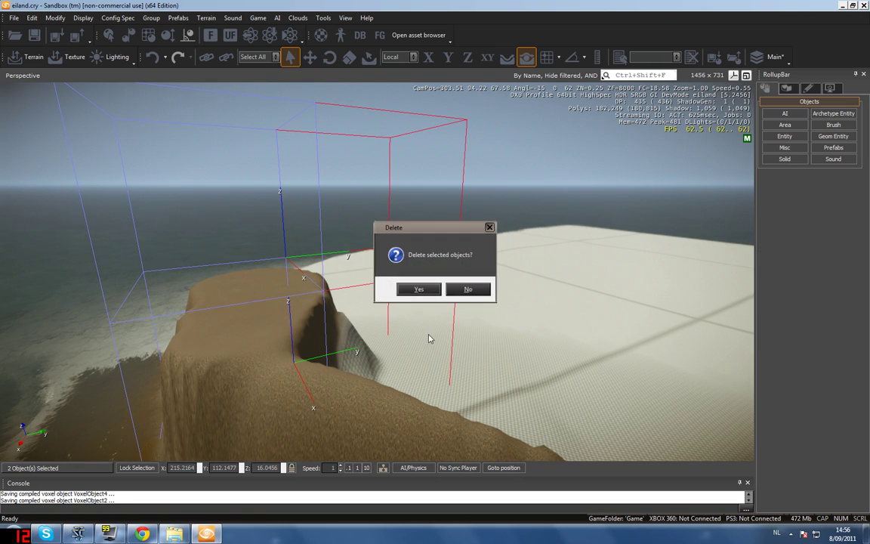
key("Return")
left_click(120, 202)
key("Delete")
key("Return")
Cut a row of terrain holes with Make Hole across the base of the cliff face inside the remaining voxel box
mouse_move(310, 278)
right_mouse_down()
mouse_move(331, 277)
mouse_move(318, 278)
right_mouse_up()
key("w")
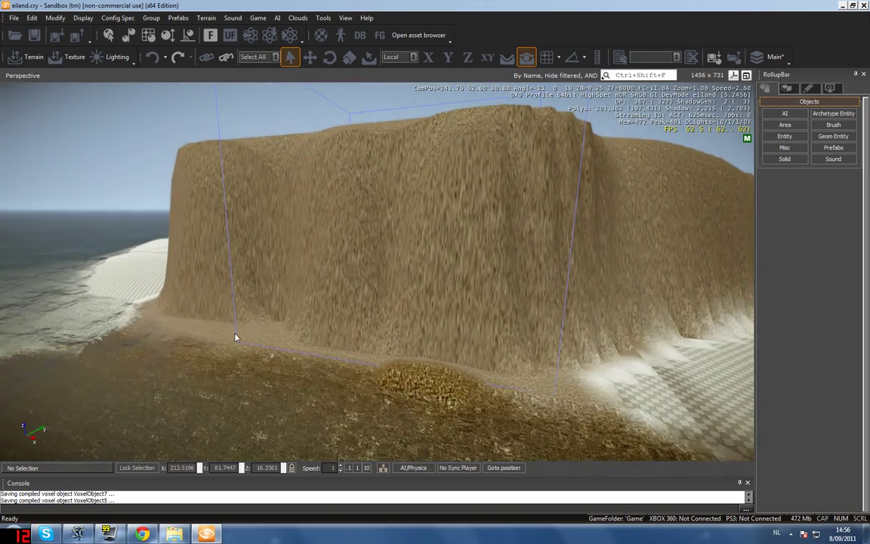
right_click_drag(238, 346, 238, 347)
key("w")
left_click(786, 89)
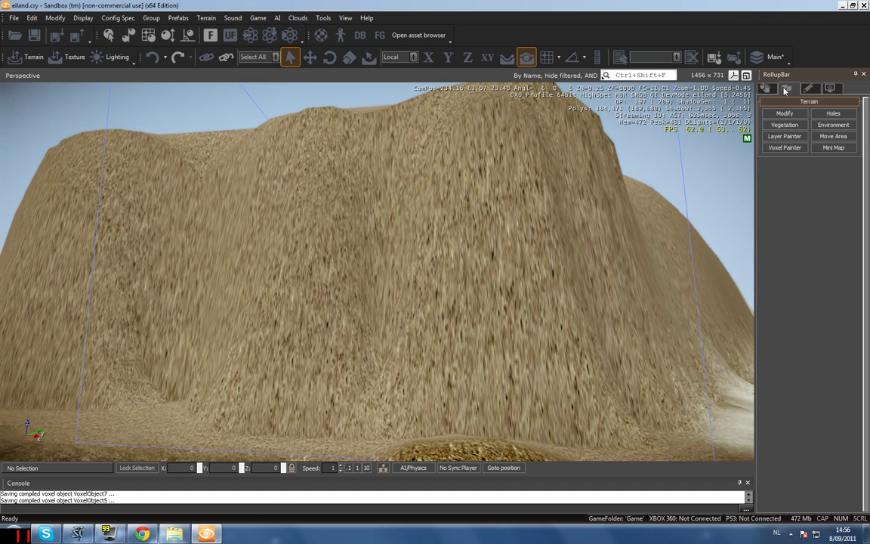
left_click(834, 113)
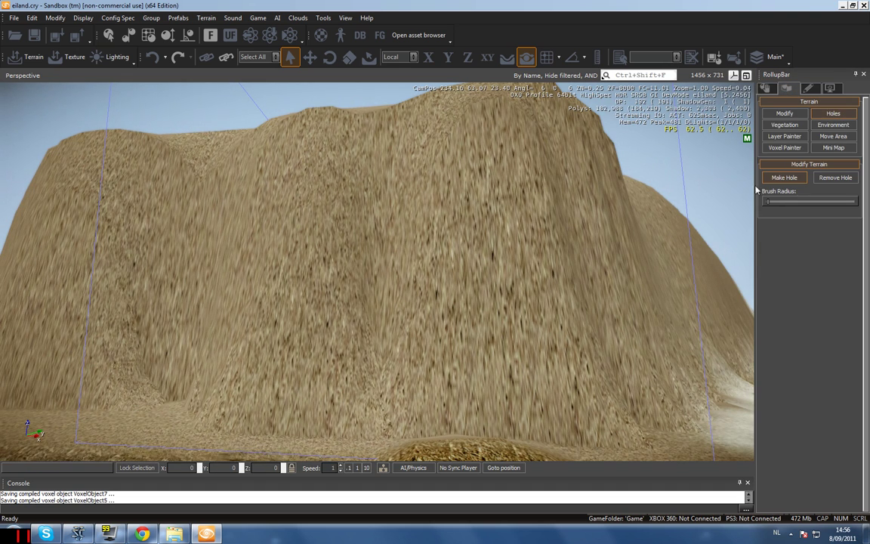
left_click(785, 177)
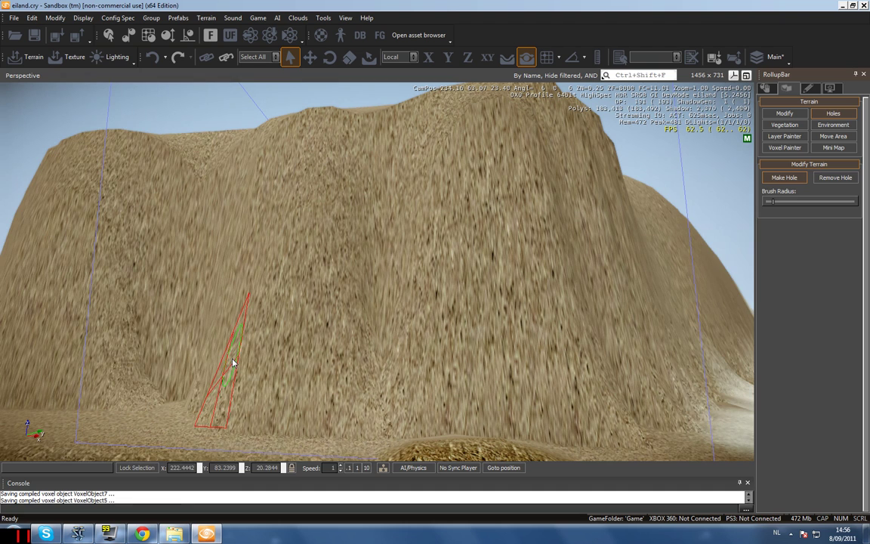
left_click(233, 363)
left_click(259, 308)
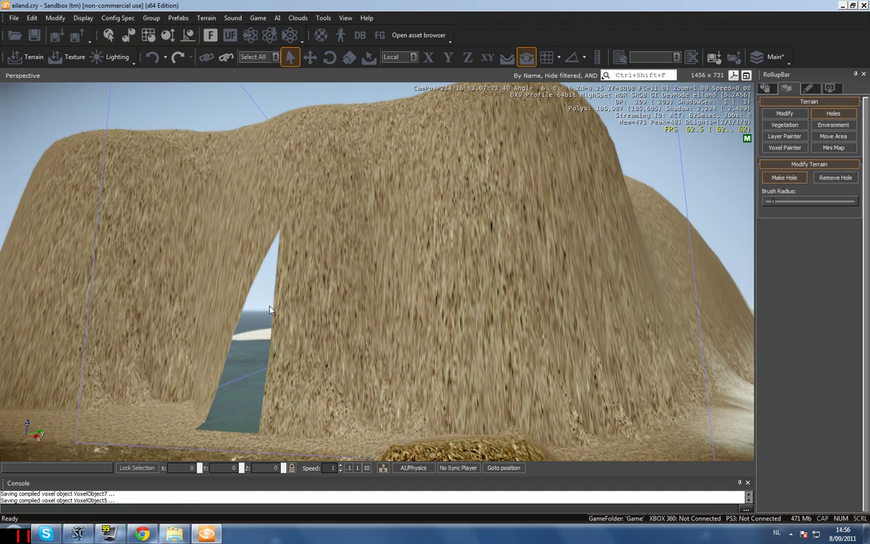
left_click(289, 302)
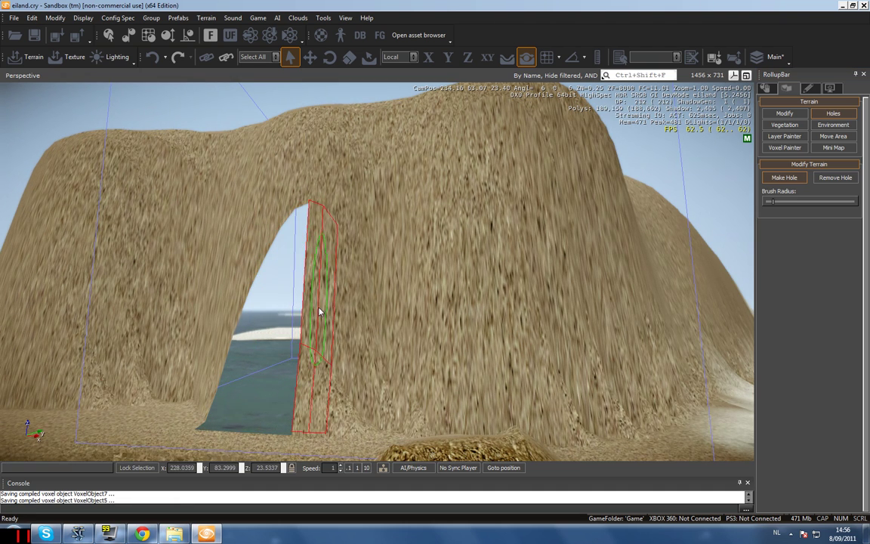
left_click(319, 310)
left_click(349, 332)
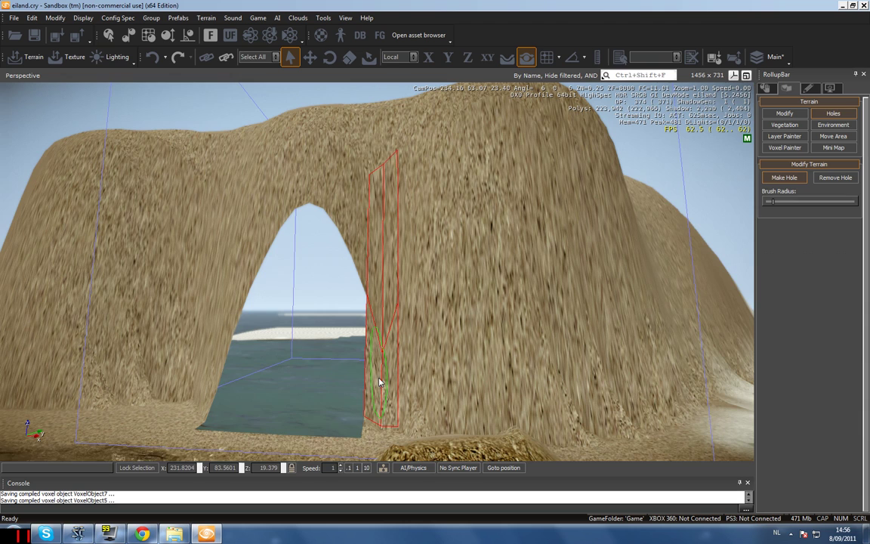
left_click(379, 392)
left_click(419, 394)
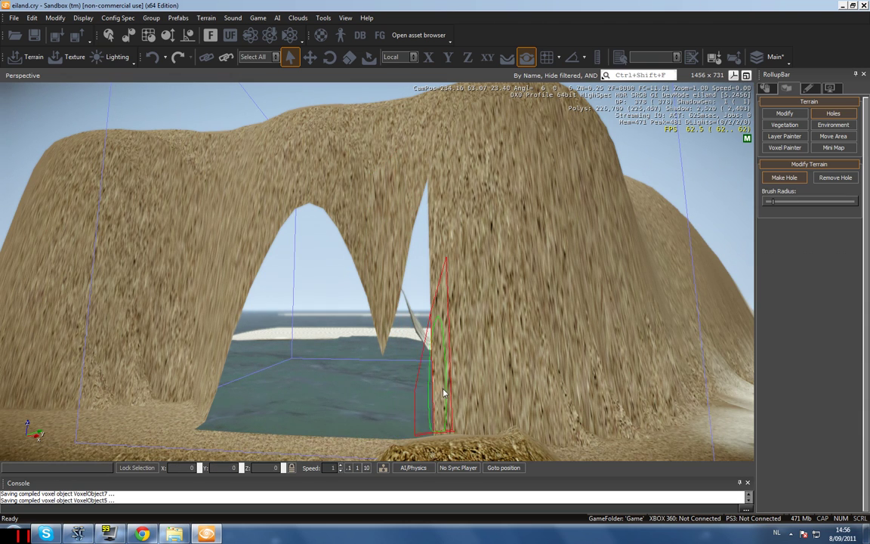
left_click(451, 392)
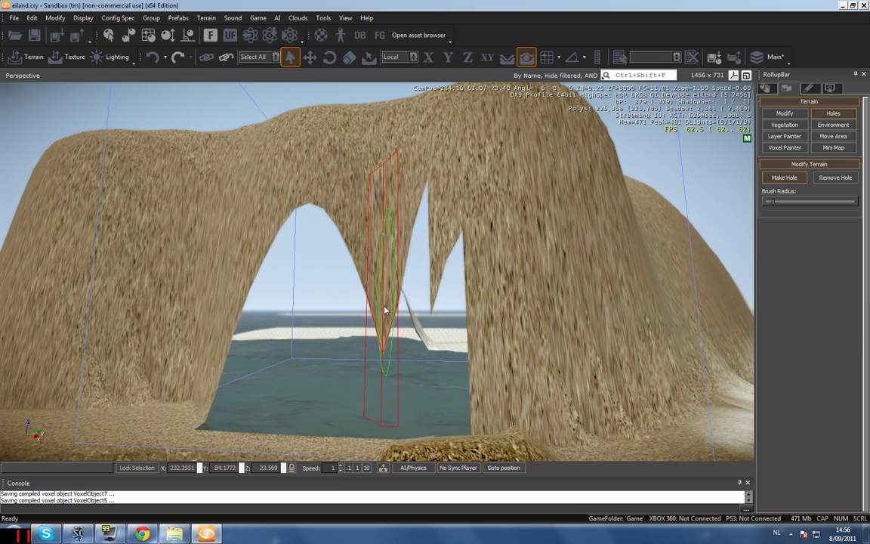
Enlarge the cliff opening upward by cutting away the hanging terrain spikes with Make Hole
left_click(383, 309)
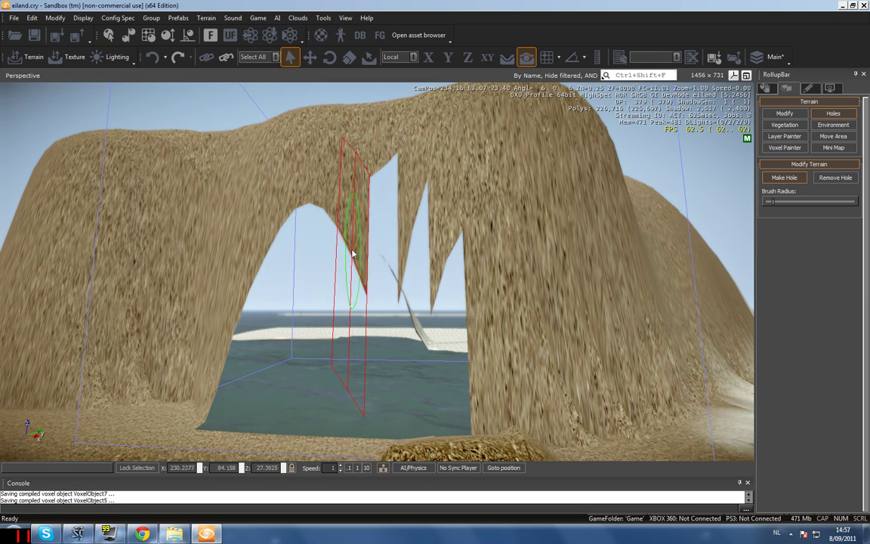
left_click(329, 210)
left_click(406, 236)
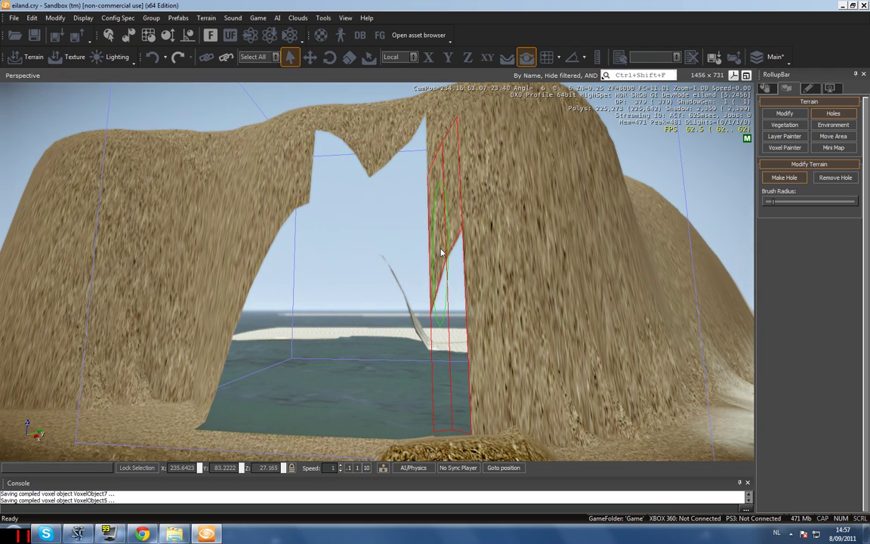
left_click(442, 253)
Restore terrain at two spots along the opening's upper edge with Remove Hole and cut away the long hanging spike with a smaller brush
left_click(836, 181)
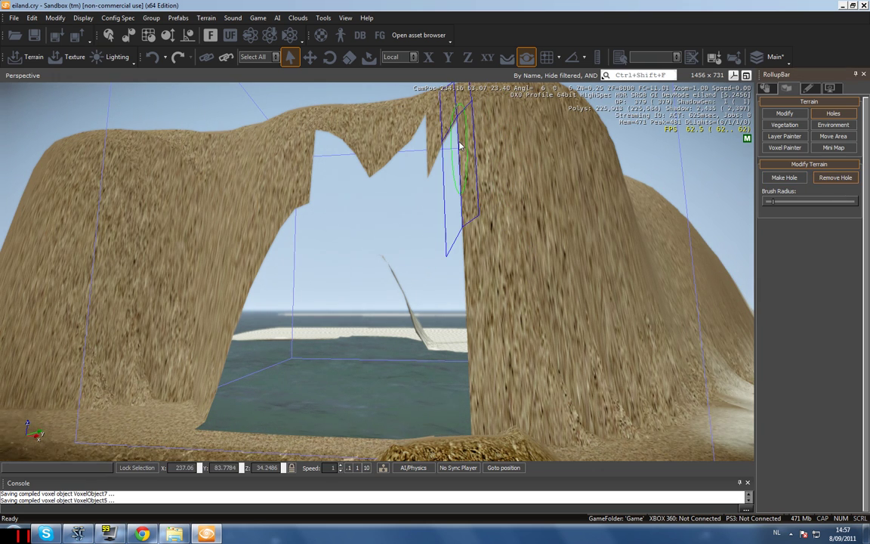
left_click(459, 146)
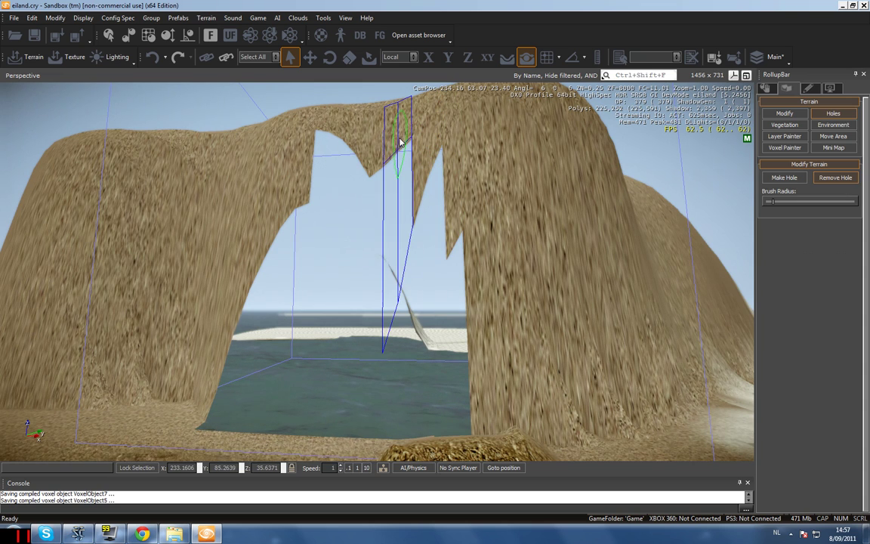
left_click(398, 142)
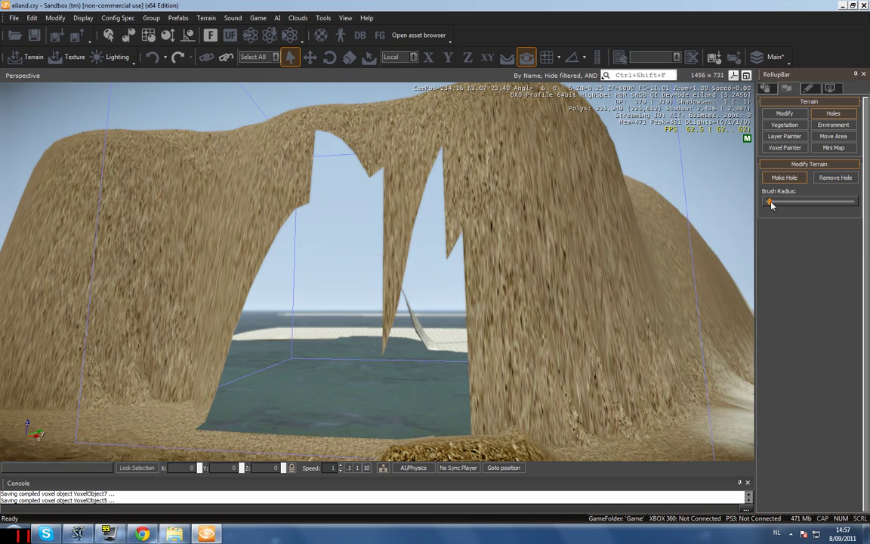
left_click(400, 242)
right_click_drag(416, 236, 414, 298)
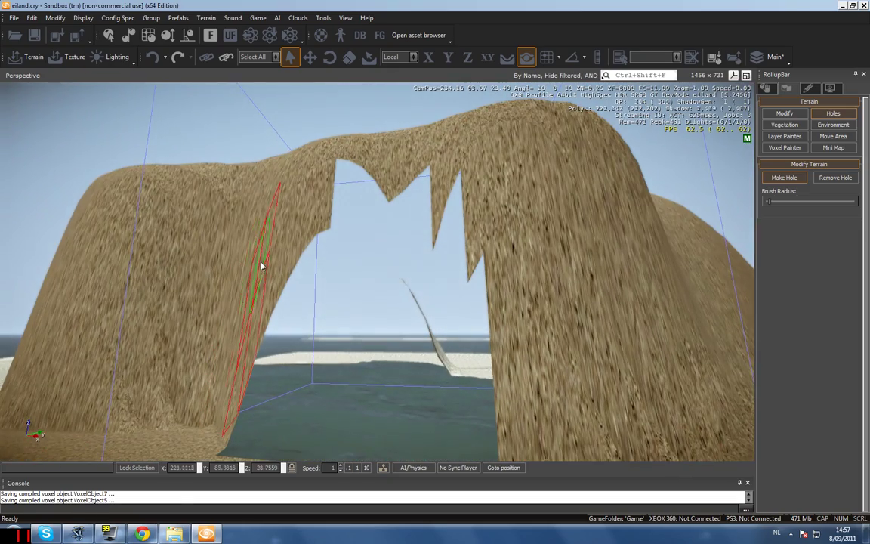
key("Escape")
Select the voxel object at the cliff and enable its GenerateLODs, ComputeAO and SmartBaseColor parameters
right_click_drag(270, 272, 268, 283)
left_click(200, 263)
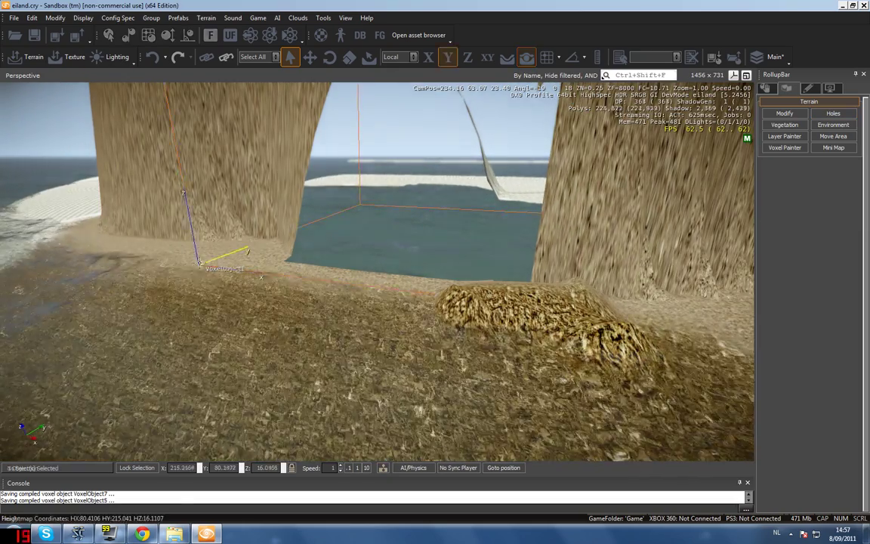
right_click(200, 264)
left_click(231, 281)
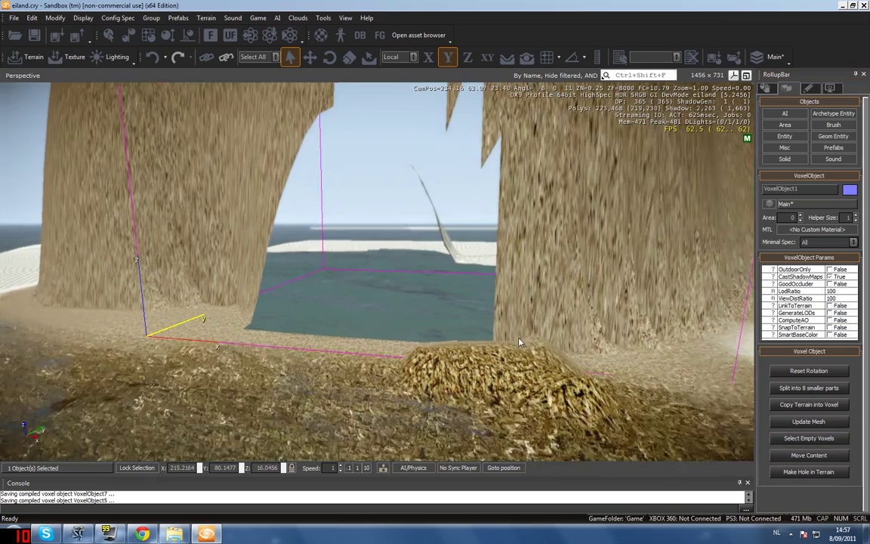
right_click_drag(519, 342, 524, 330)
left_click(808, 404)
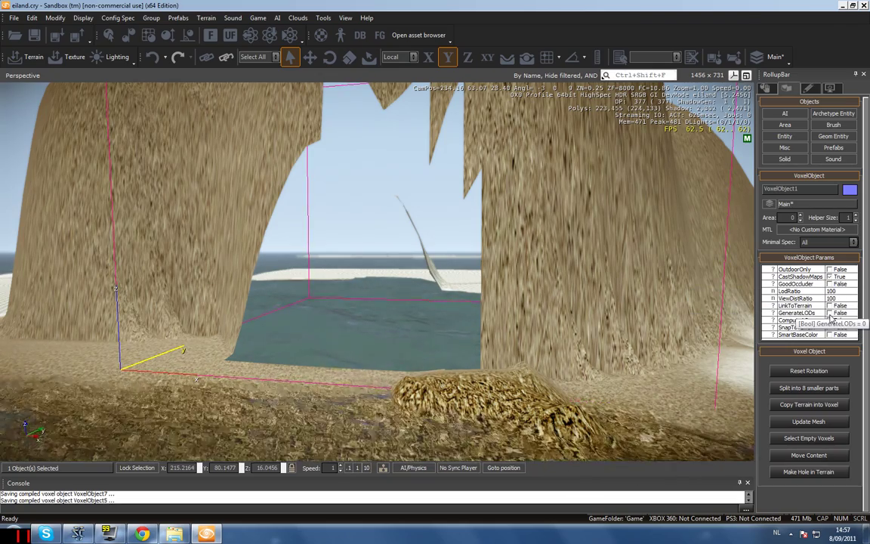
left_click(830, 314)
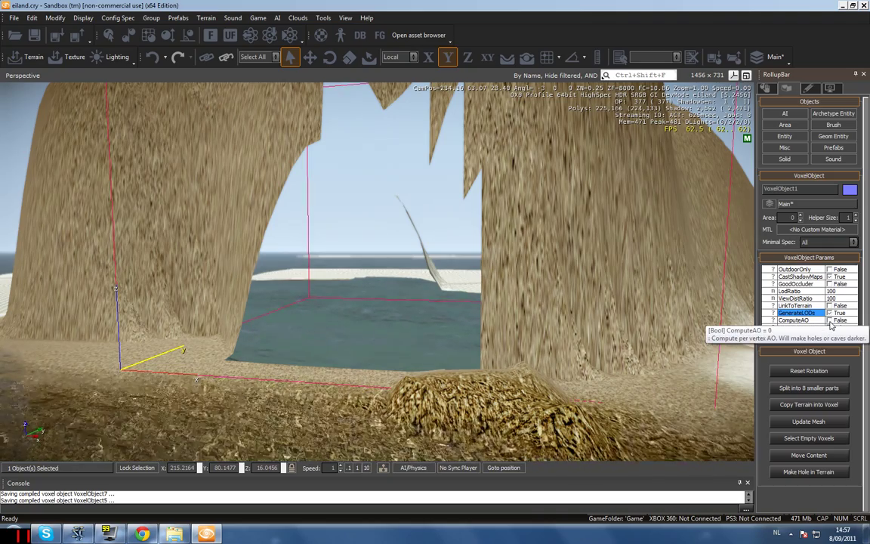
left_click(830, 320)
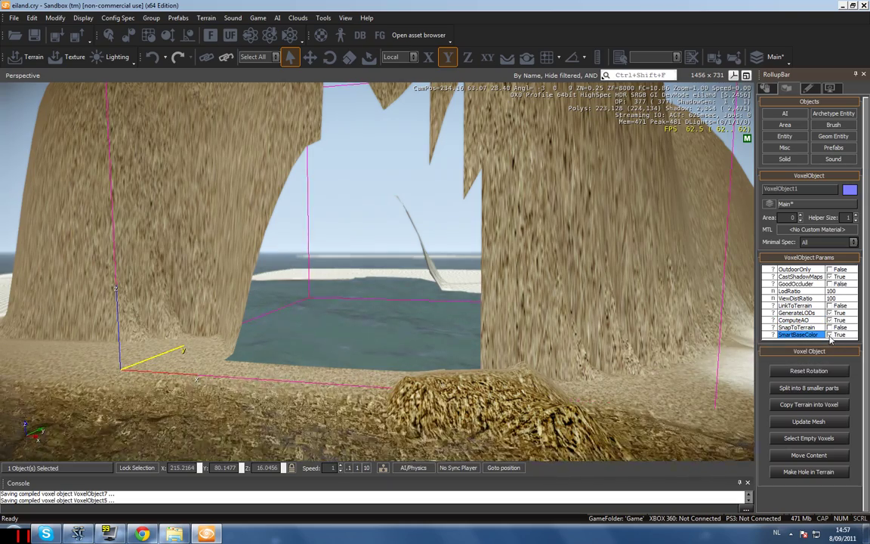
Copy the cliff terrain into the selected voxel object
mouse_move(672, 339)
right_mouse_down()
mouse_move(672, 331)
mouse_move(670, 355)
mouse_move(671, 341)
right_mouse_up()
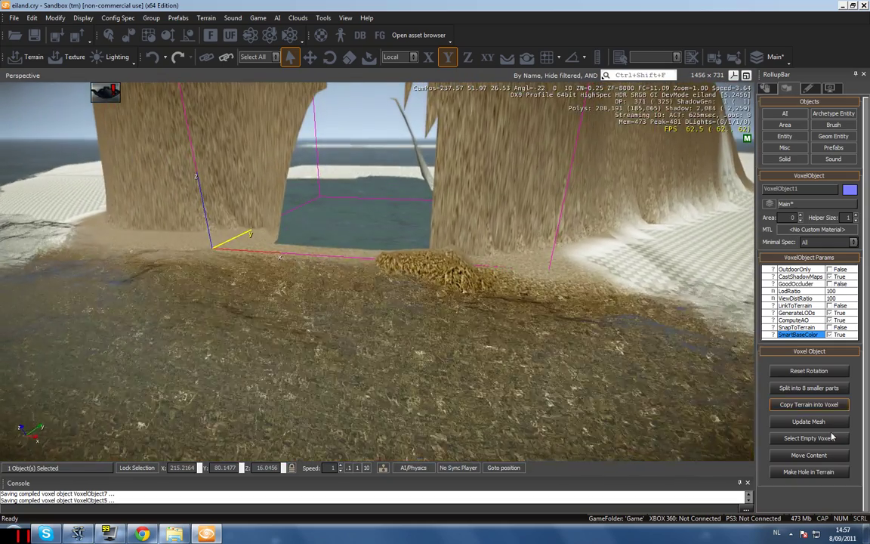
left_click(808, 421)
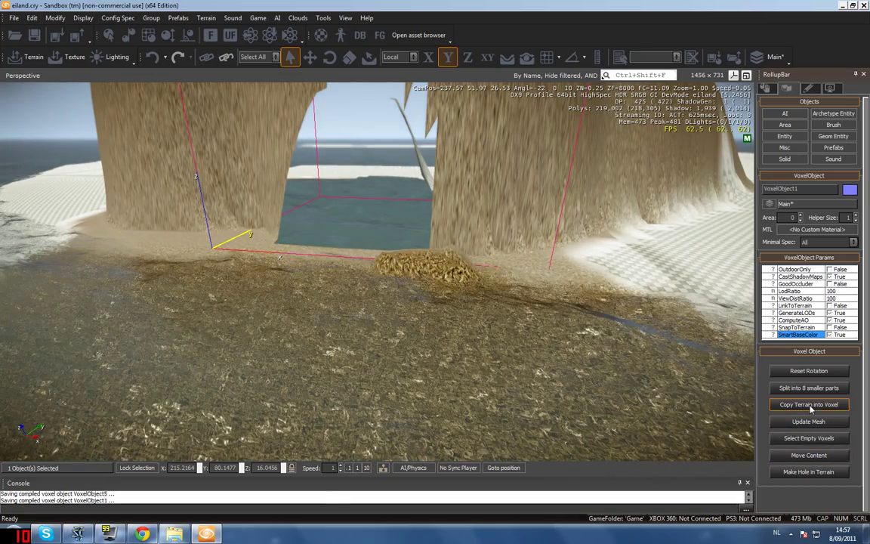
left_click(809, 406)
Move the voxel object along the Y axis toward the cliff to Y 81.051
right_click_drag(620, 339, 621, 338)
key("d")
key("d")
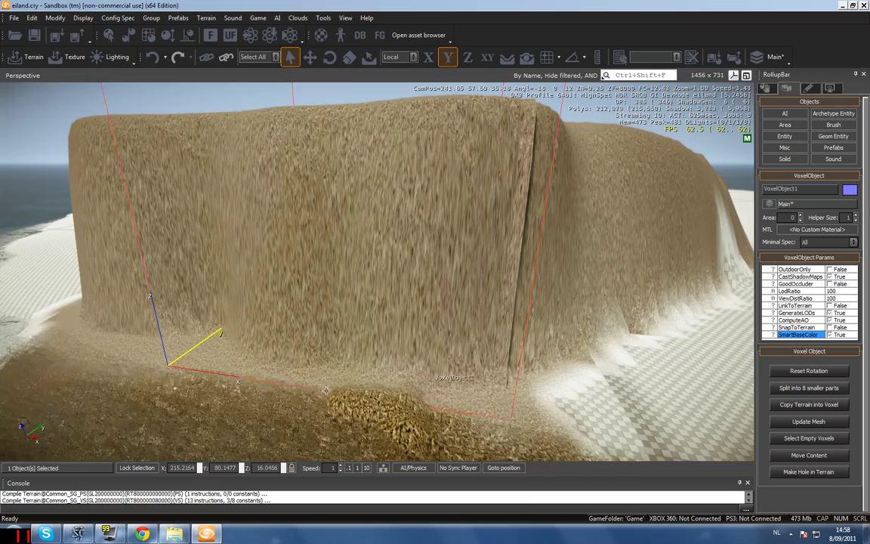
left_click(310, 57)
left_click_drag(217, 333, 223, 329)
Examine the seams and remaining gap between the voxel object and the surrounding terrain up close and from afar
right_click_drag(369, 279, 371, 295)
key("w")
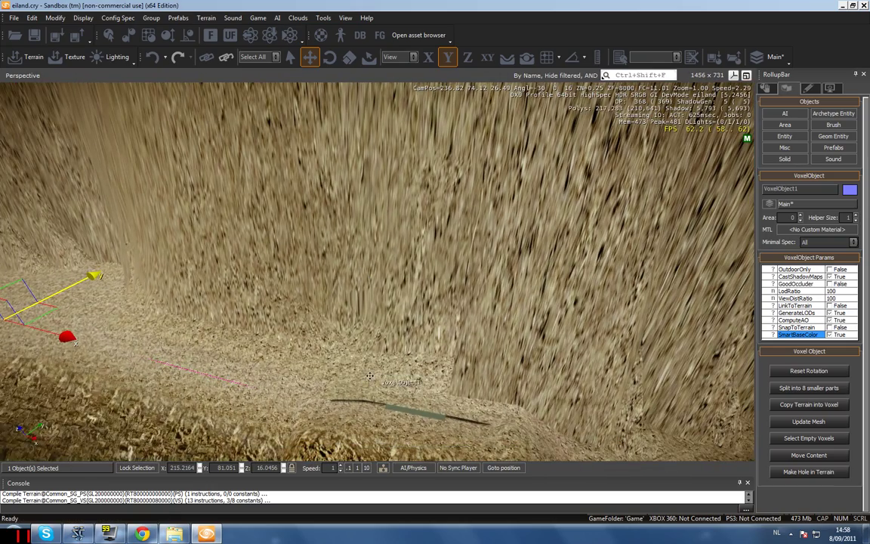
key("s")
mouse_move(415, 367)
right_mouse_down()
mouse_move(429, 359)
mouse_move(412, 369)
right_mouse_up()
key("w")
key("s")
key("w")
key("s")
key("w")
key("w")
key("s")
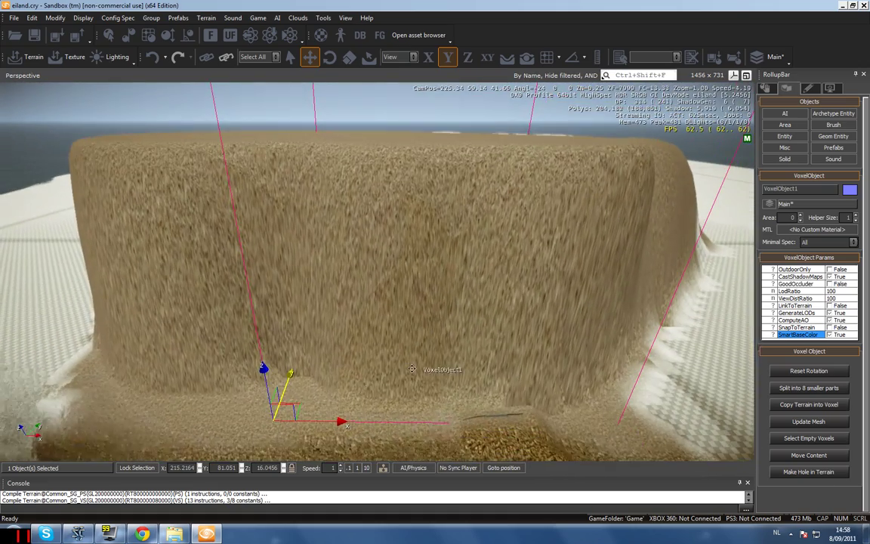
Raise the voxel object along the Z axis to 21.4942 and undo the move
left_click_drag(266, 377, 271, 322)
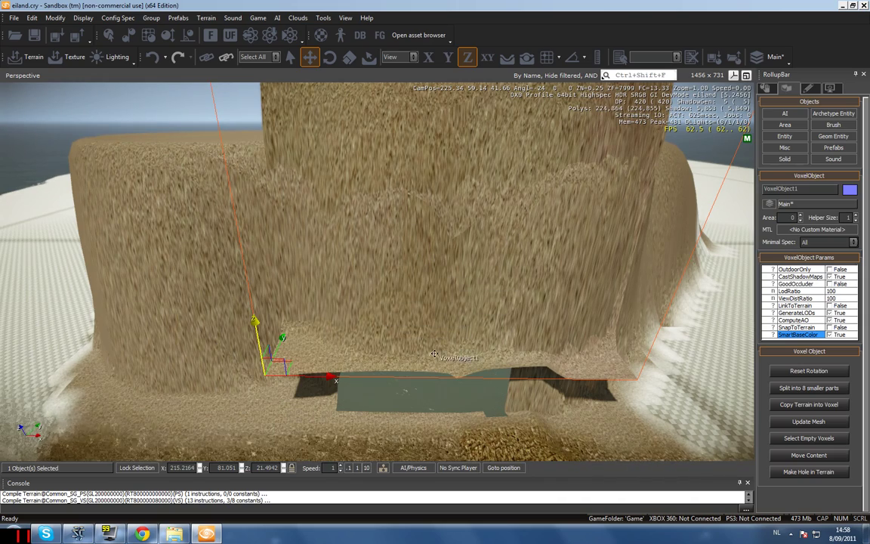
key("ctrl+z")
key("ctrl+z")
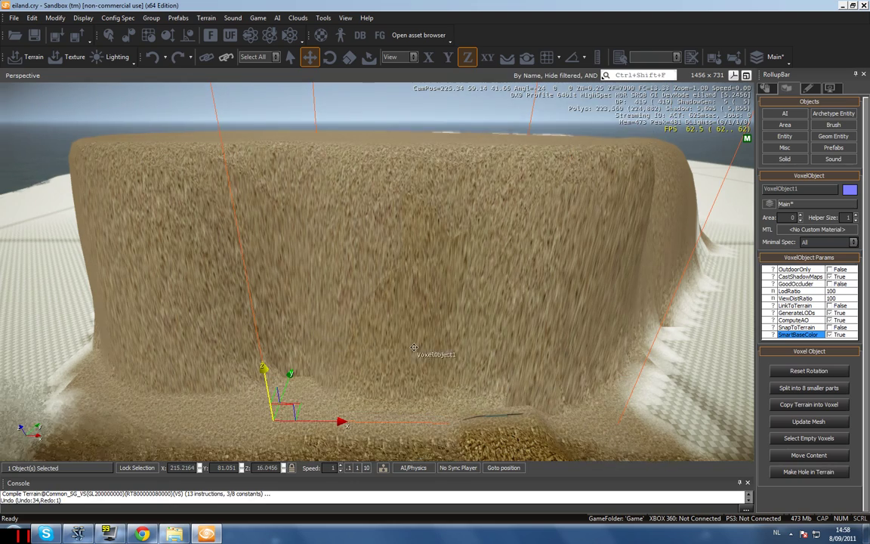
Set up the Voxel Painter brush as Hard Substract with a radius of about 4.47
left_click(786, 88)
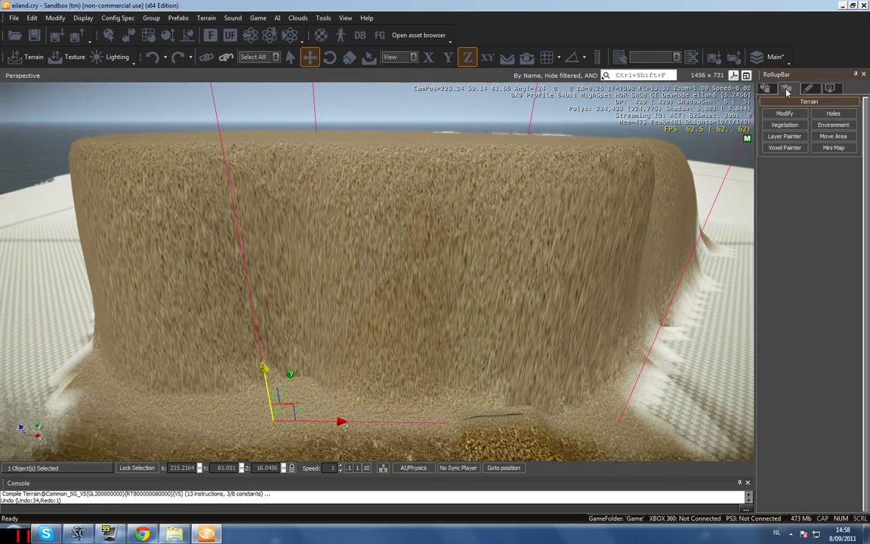
left_click(783, 147)
left_click(806, 190)
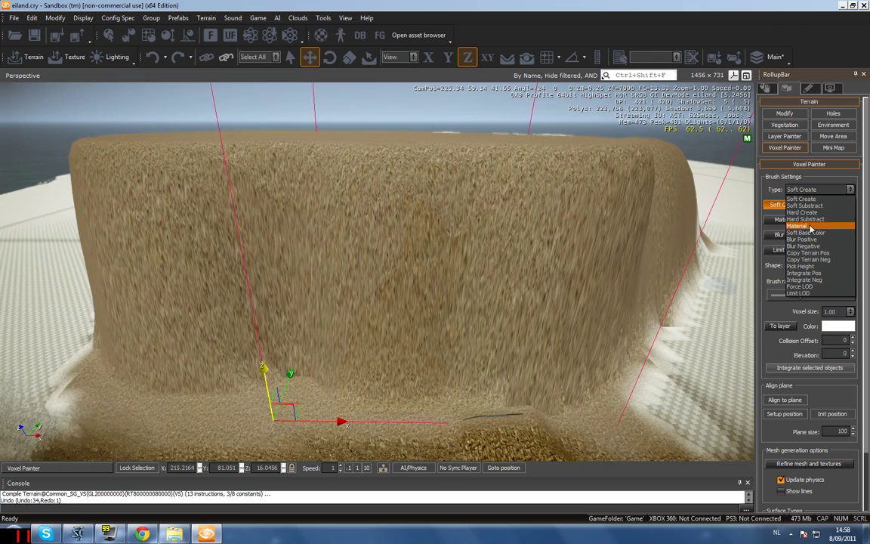
left_click(805, 219)
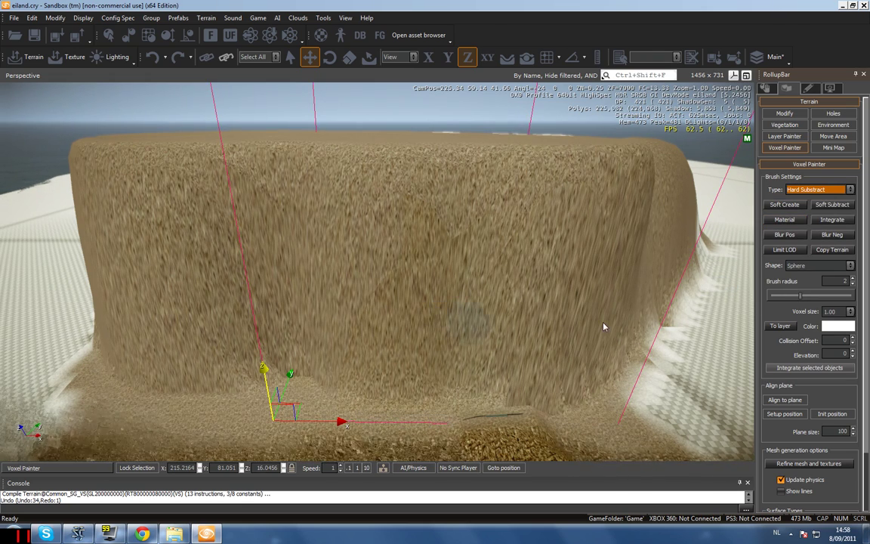
left_click_drag(801, 297, 806, 296)
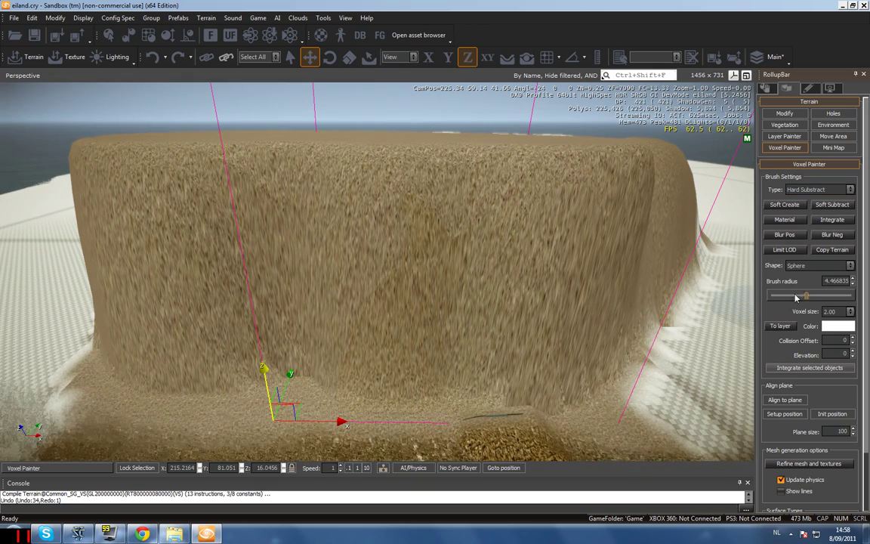
Carve a wide cave opening into the lower middle of the cliff face with overlapping Hard Substract strokes
left_click(414, 305)
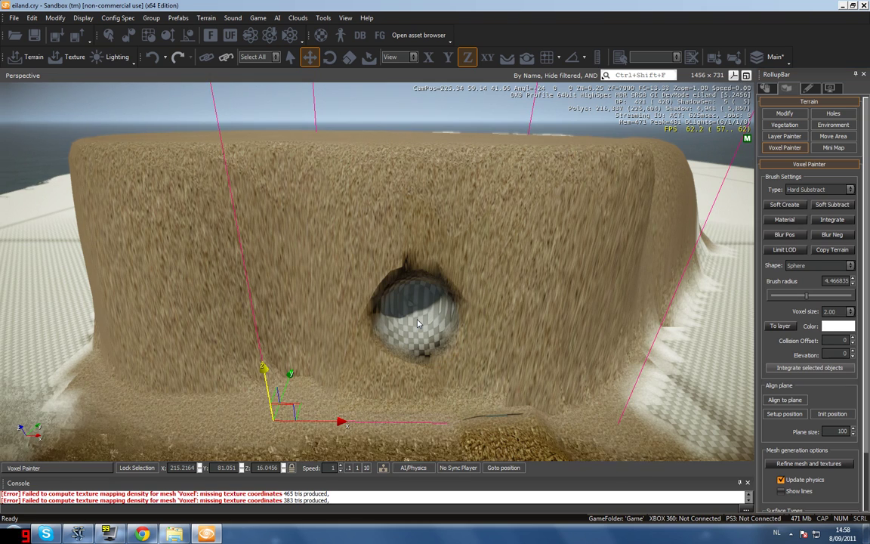
left_click(464, 316)
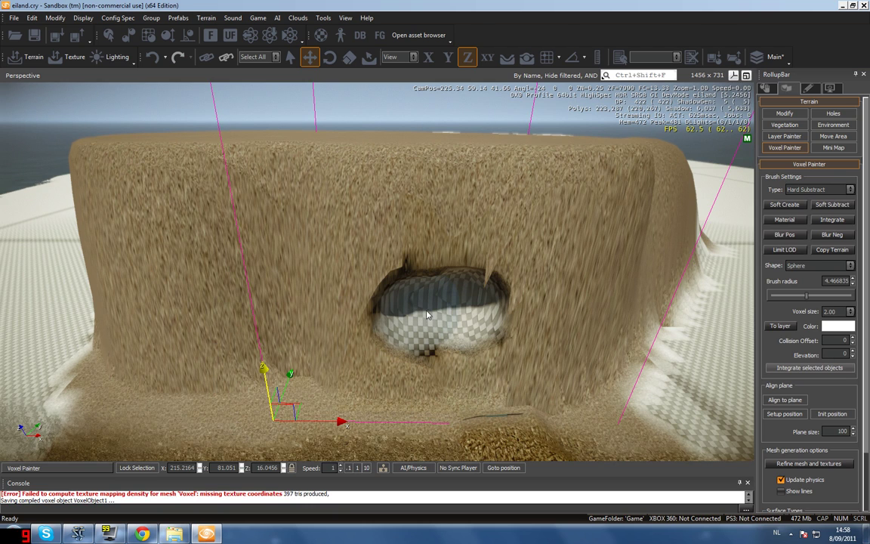
left_click(442, 315)
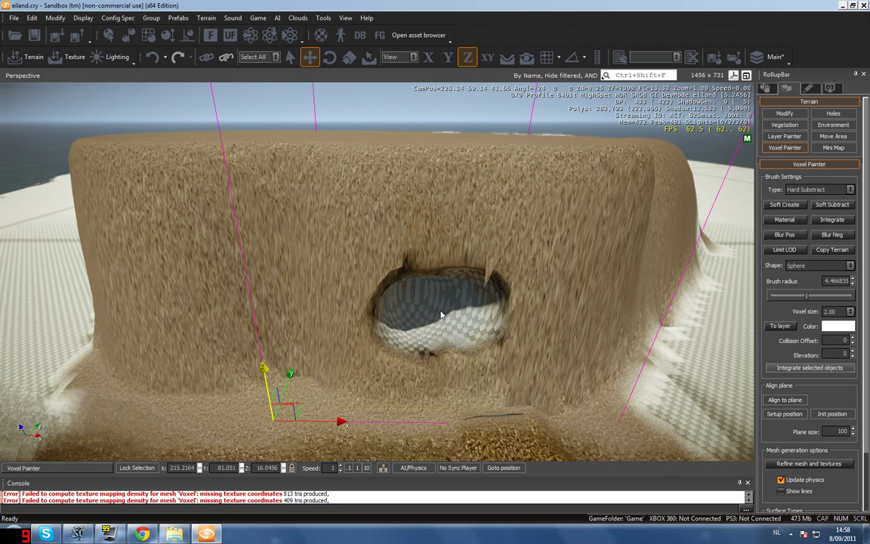
left_click(468, 312)
left_click(446, 332)
Change the voxel brush type to Soft Substract and cut away the lower rim of the cave opening
left_click(847, 190)
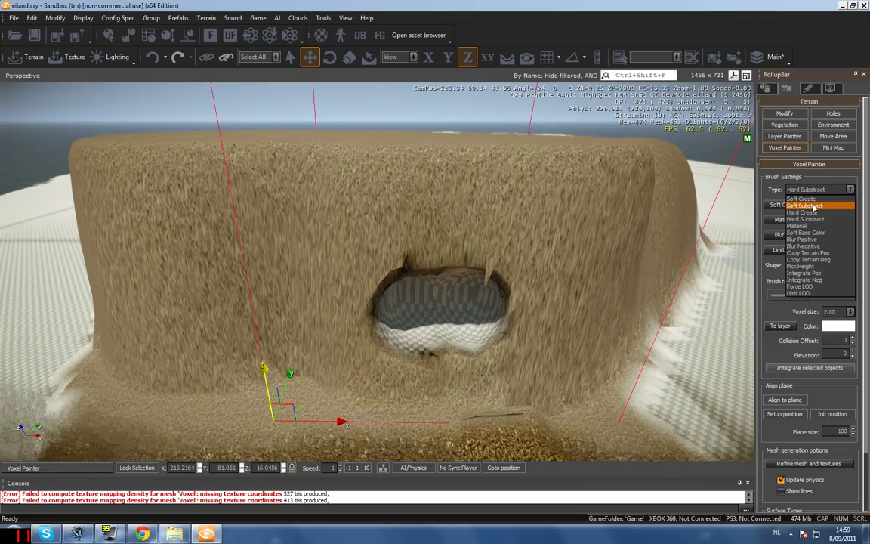
left_click(812, 205)
right_click_drag(529, 306, 539, 306)
key("w")
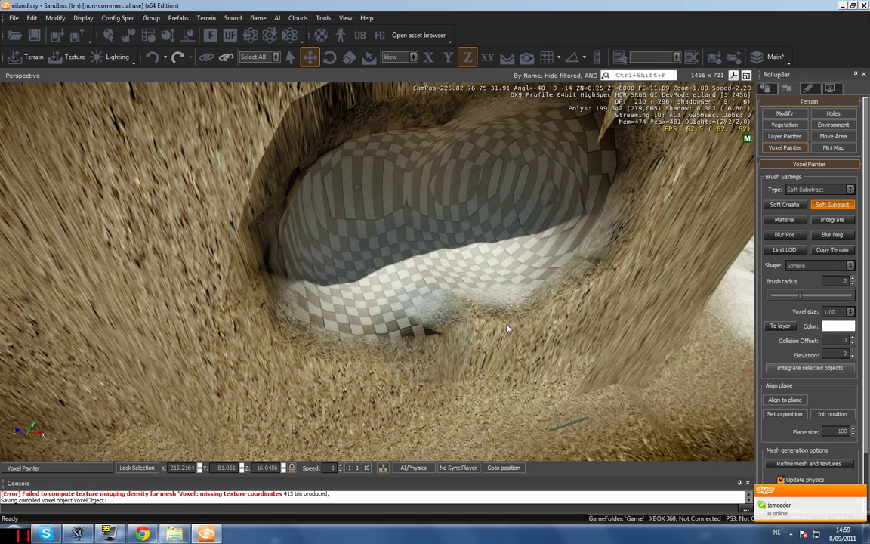
left_click(551, 316)
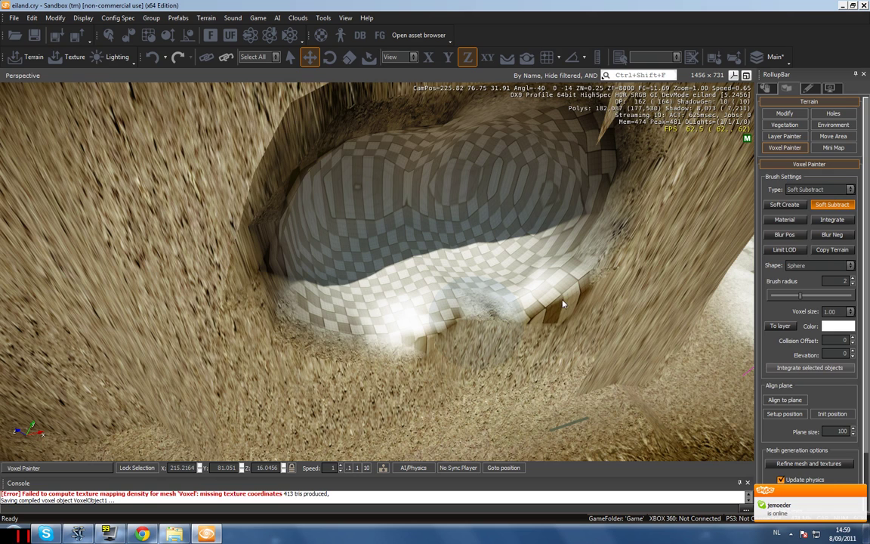
left_click(576, 296)
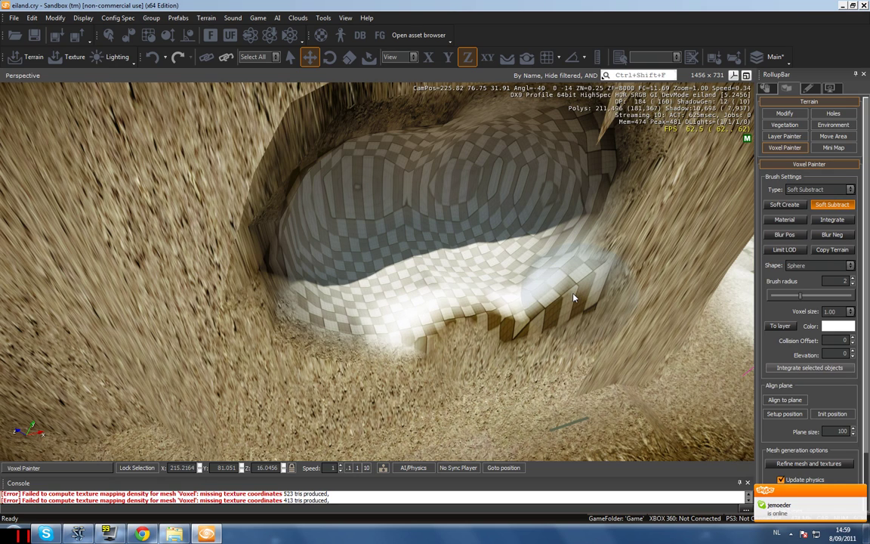
Examine the carved cave interior and its lower rim head-on and up close
left_click(845, 205)
key("s")
right_click_drag(500, 296, 496, 294)
key("w")
key("w")
key("s")
scroll(498, 295, "up", 5)
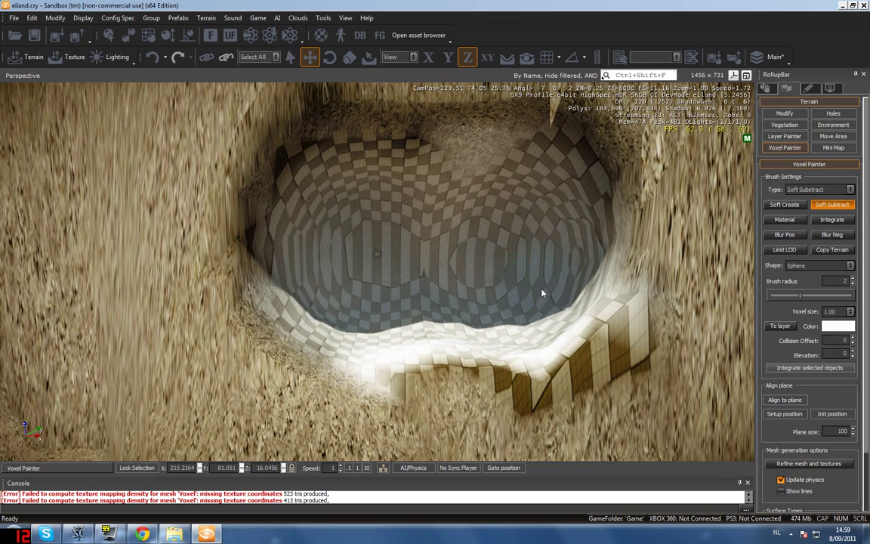
left_click(541, 293)
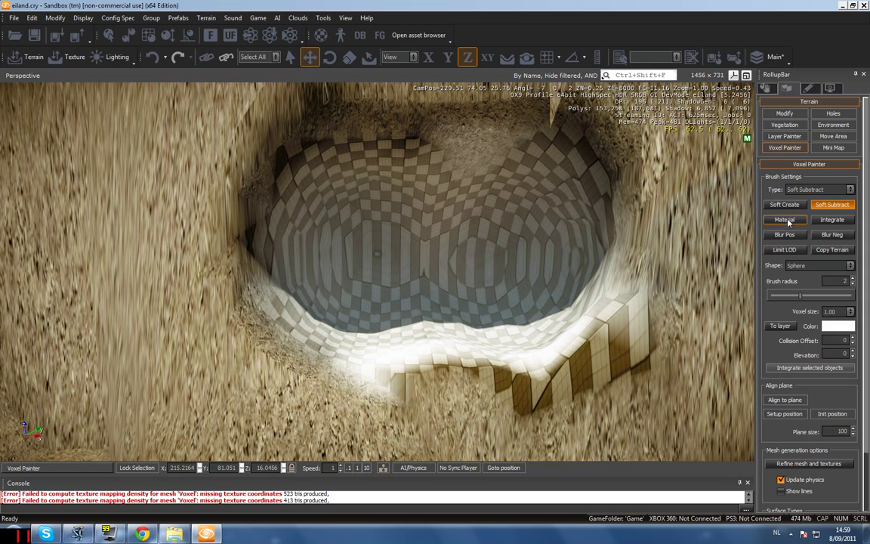
Set the brush to Material with surface type Materials/onderwater/aarde and the dark brown colour RGB 72, 50, 23
left_click(785, 220)
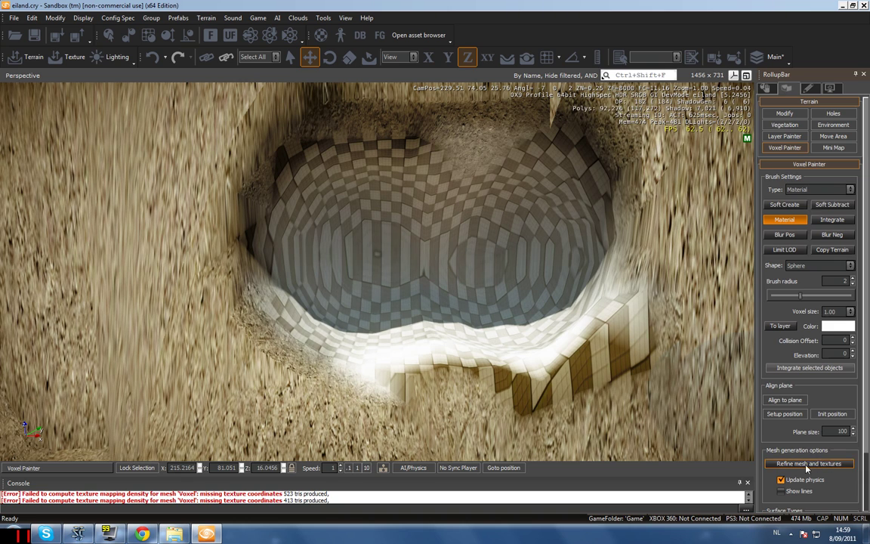
left_click_drag(847, 493, 838, 386)
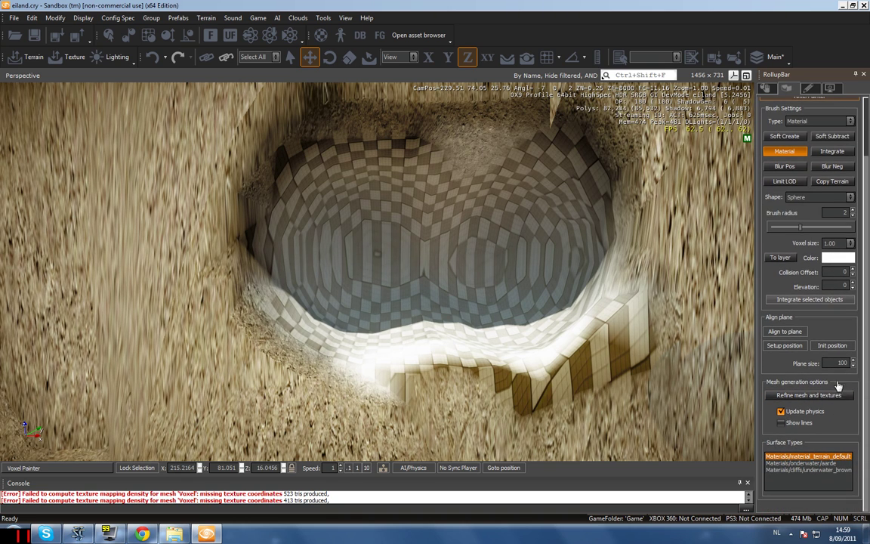
left_click(828, 462)
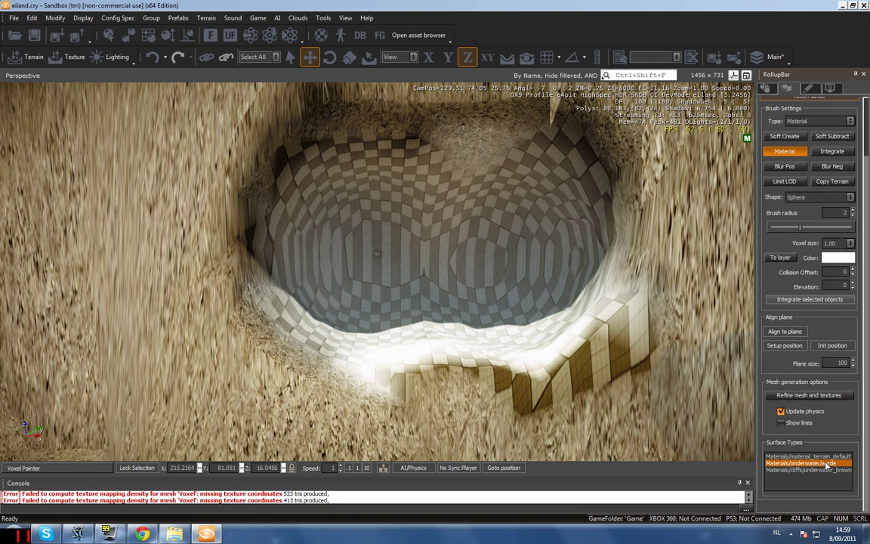
left_click(843, 258)
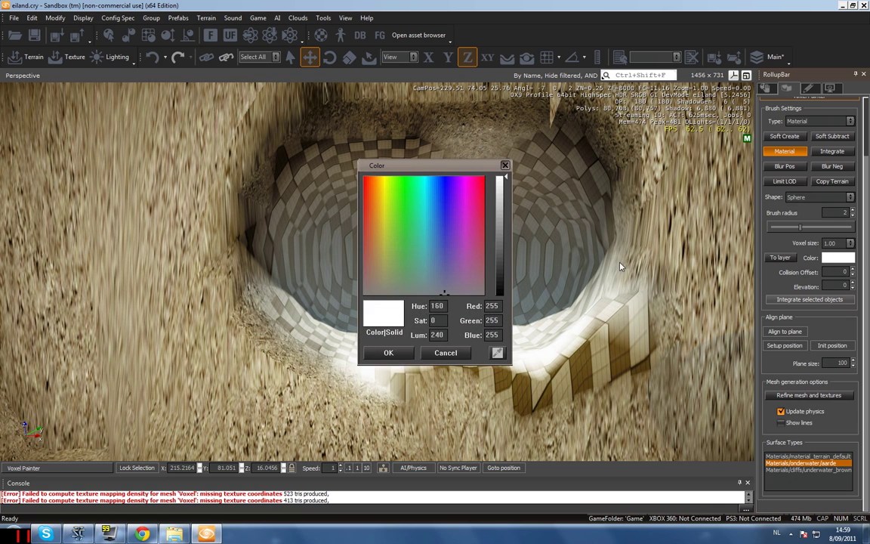
left_click_drag(381, 245, 375, 234)
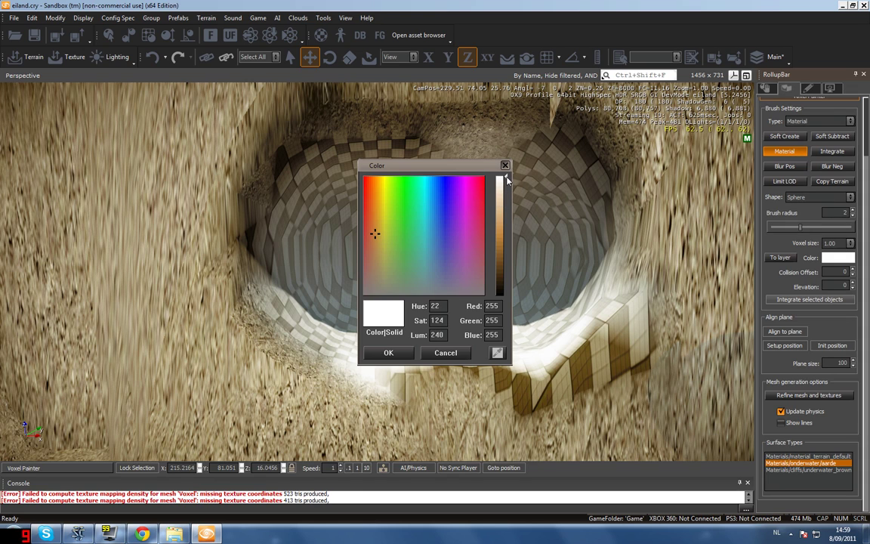
left_click_drag(503, 208, 505, 265)
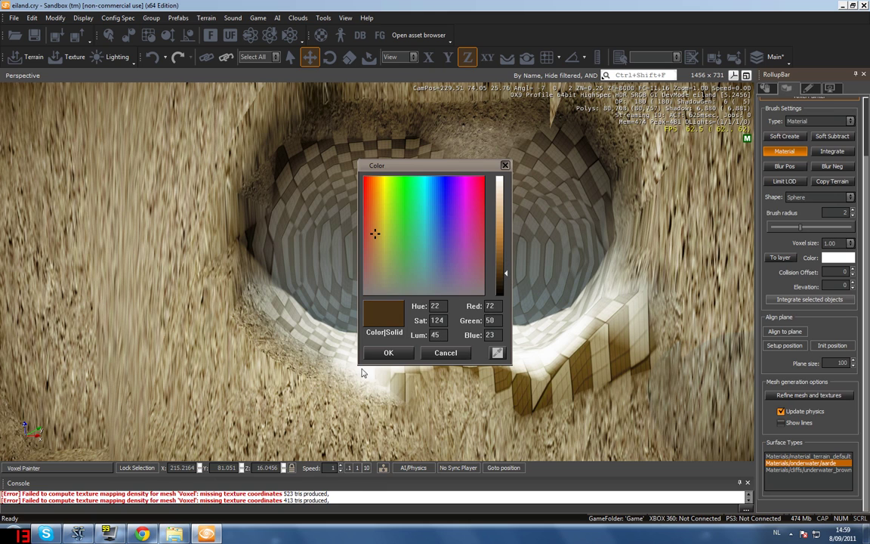
left_click(388, 352)
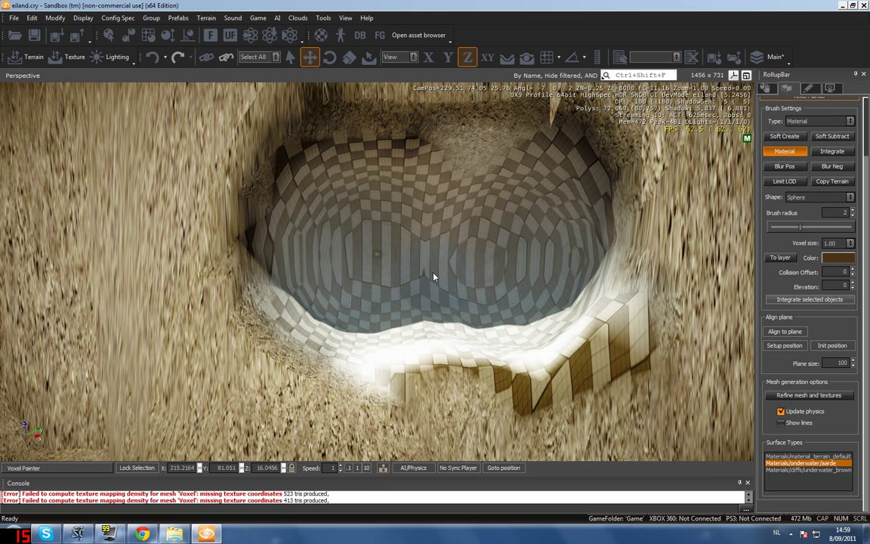
Paint the aarde material over the ceiling and upper back wall of the cave and leave the Voxel Painter
left_click(497, 247)
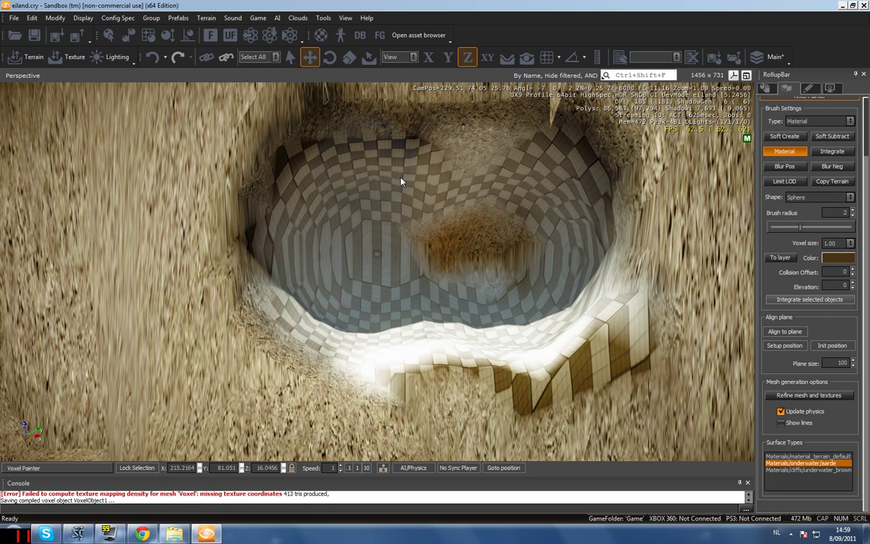
left_click(555, 188)
left_click(555, 189)
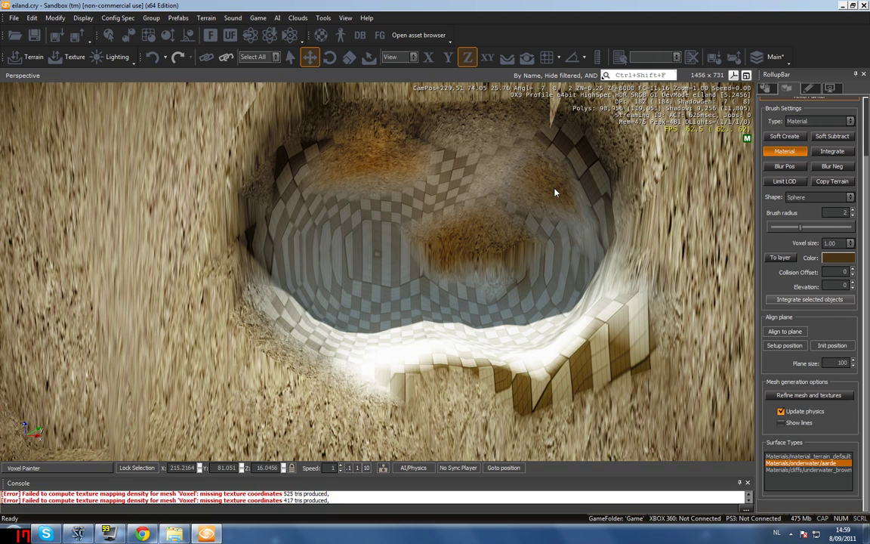
left_click(426, 222)
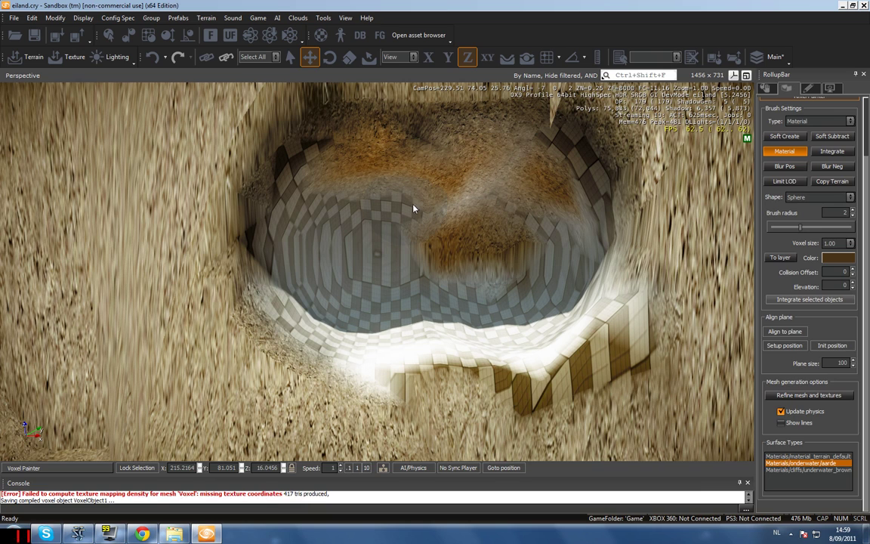
left_click(480, 209)
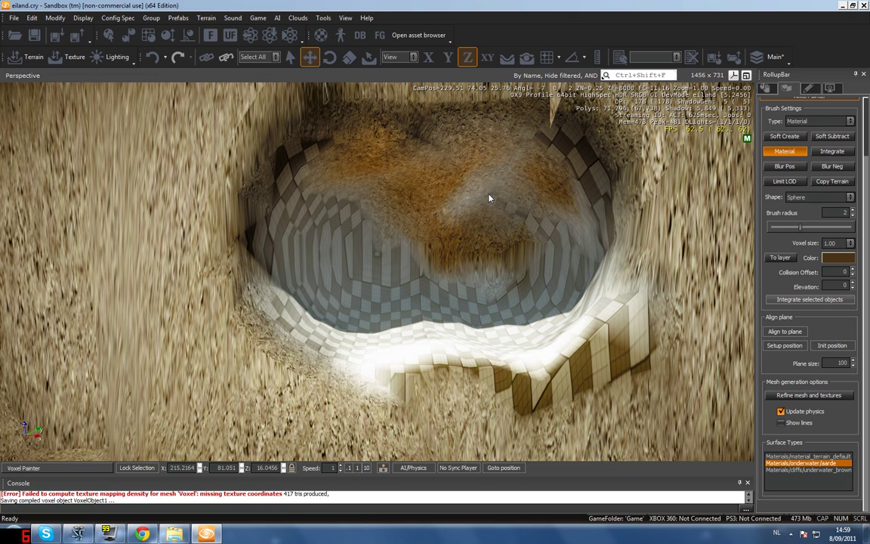
left_click(488, 198)
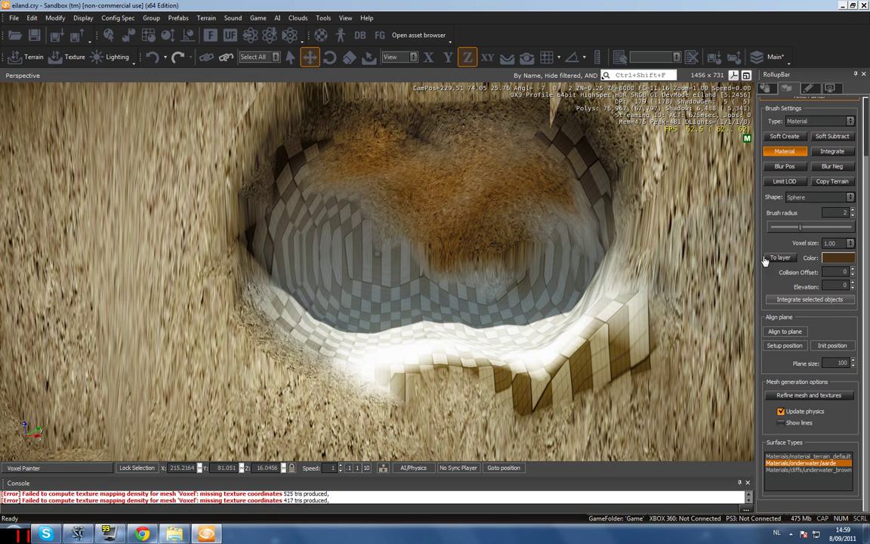
key("Escape")
Examine the painted cave and the surrounding cliff from farther away and from above
right_click_drag(370, 382, 370, 383)
key("s")
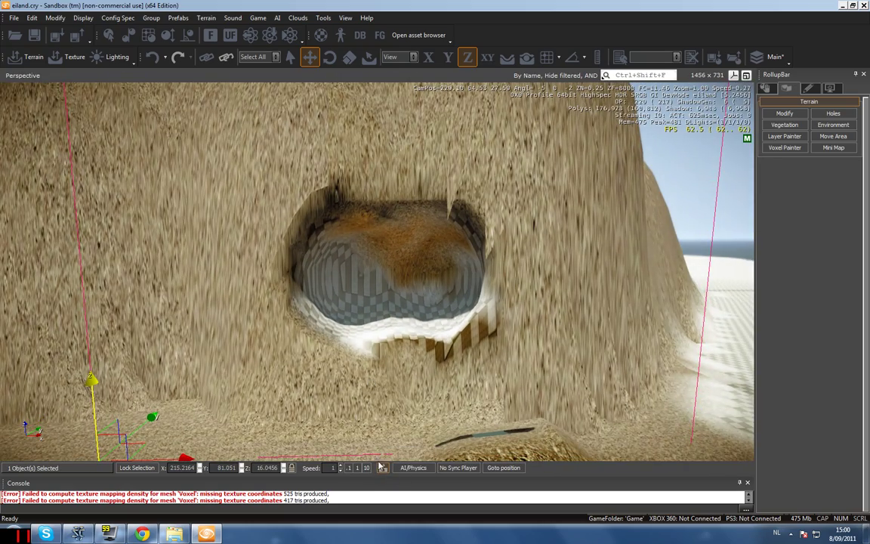
key("w")
key("s")
right_click_drag(408, 396, 408, 397)
key("w")
key("w")
key("s")
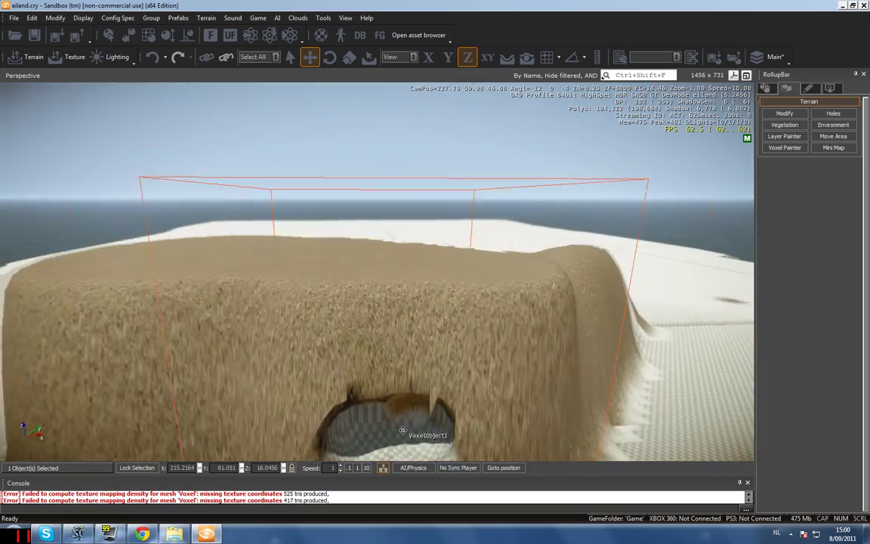
Turn off the camera's terrain collision and bring the camera inside the cave, facing out to sea
left_click(383, 468)
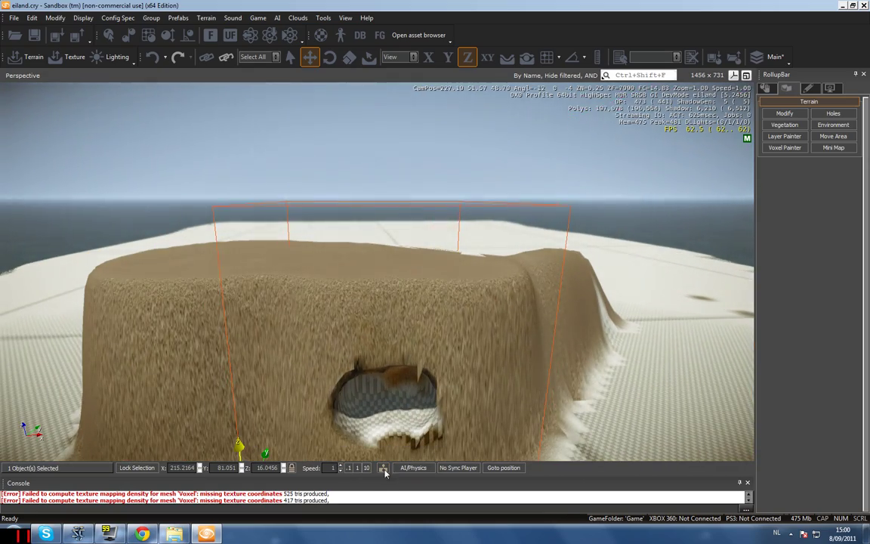
mouse_move(398, 420)
right_mouse_down()
mouse_move(348, 402)
mouse_move(398, 421)
mouse_move(383, 422)
mouse_move(398, 423)
mouse_move(394, 413)
mouse_move(403, 413)
right_mouse_up()
key("w")
key("s")
key("w")
key("s")
key("w")
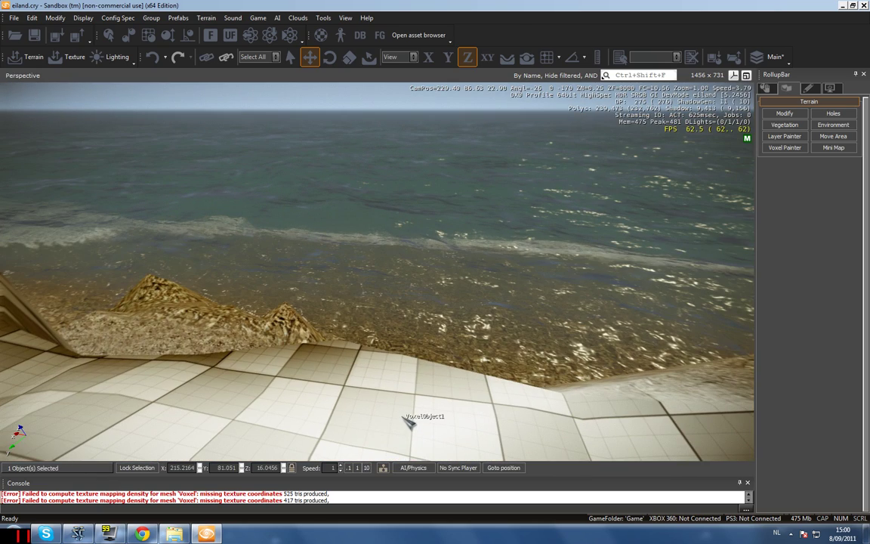
Enter game mode and walk around inside the cave to inspect its walls and ceiling
key("ctrl+g")
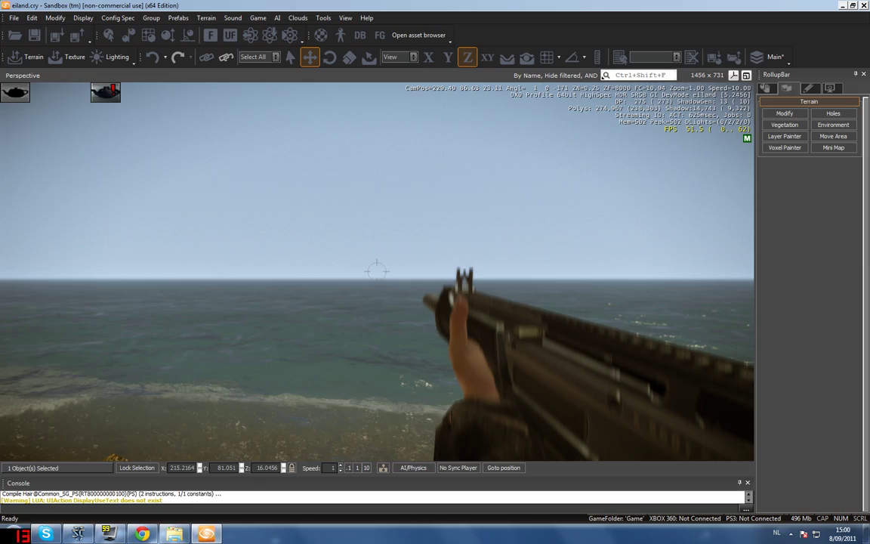
key("w")
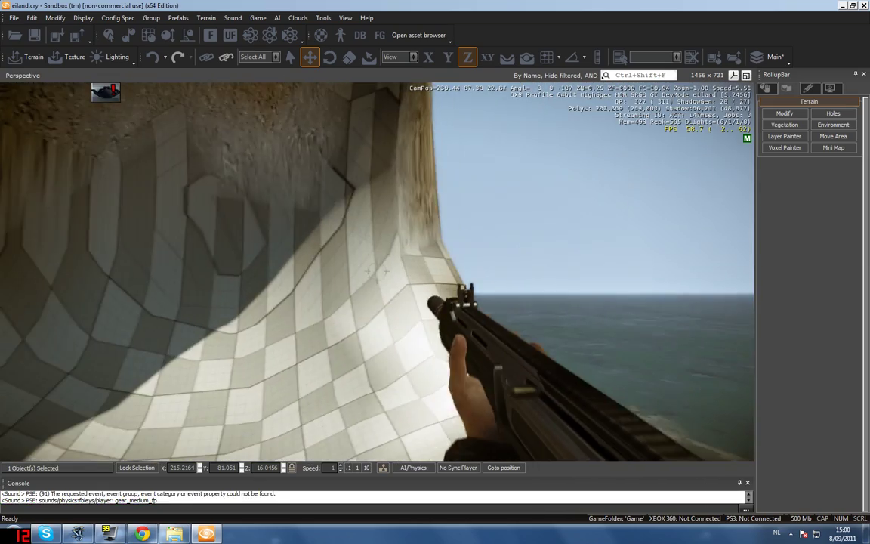
key("s")
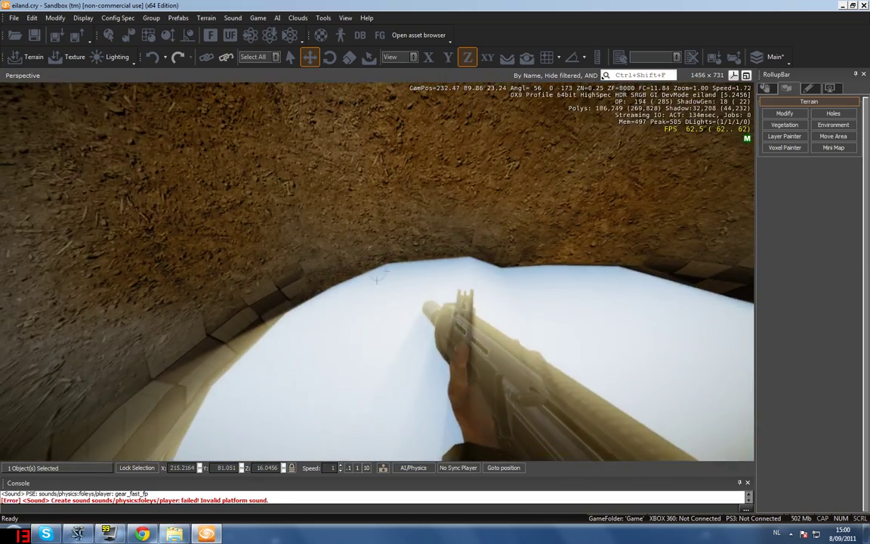